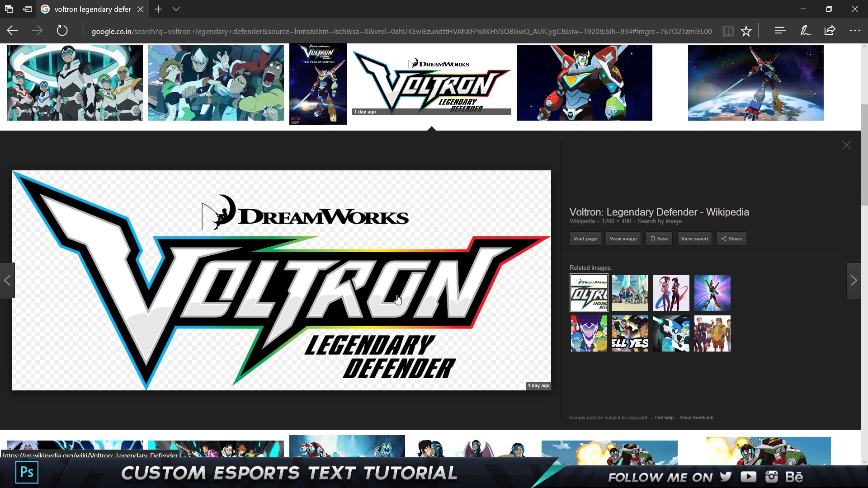
Add a DEVIL CUBE text layer to the blank Photoshop canvas.
scroll(397, 299, "down", 5)
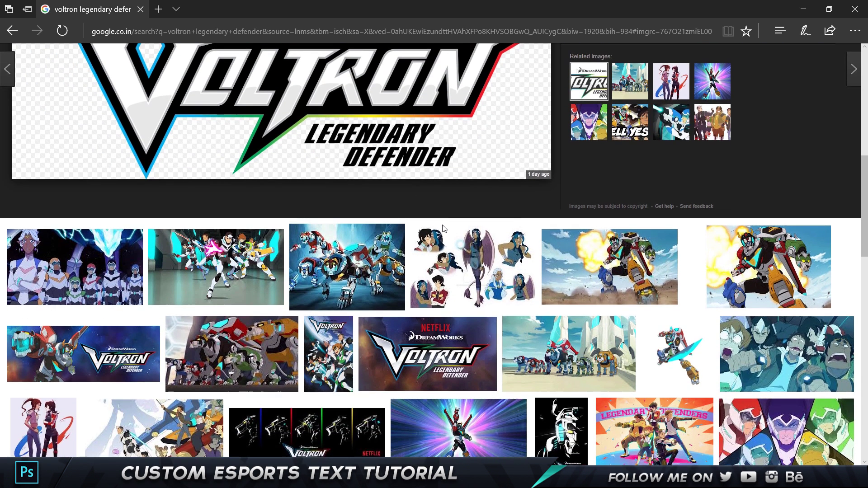
scroll(446, 286, "down", 5)
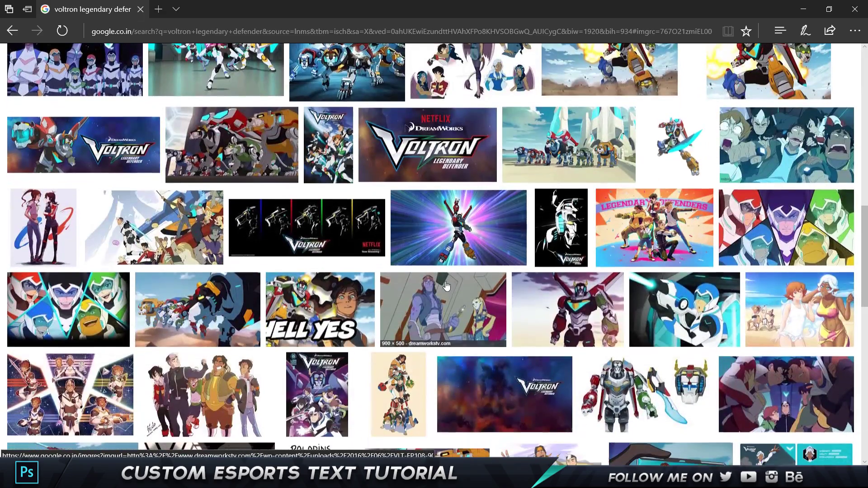
scroll(446, 286, "up", 10)
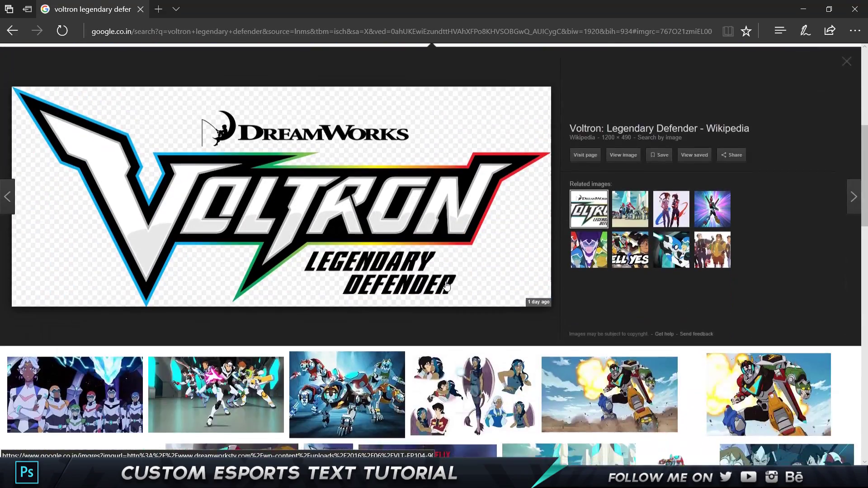
scroll(447, 286, "up", 2)
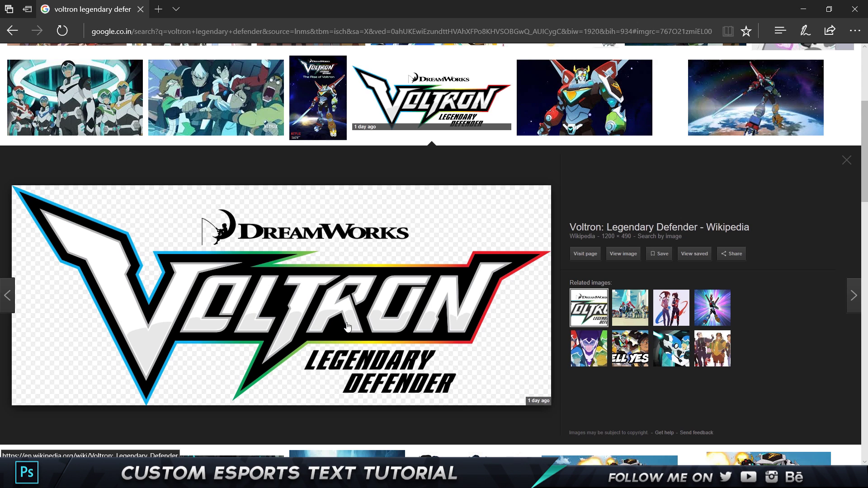
key("alt+Tab")
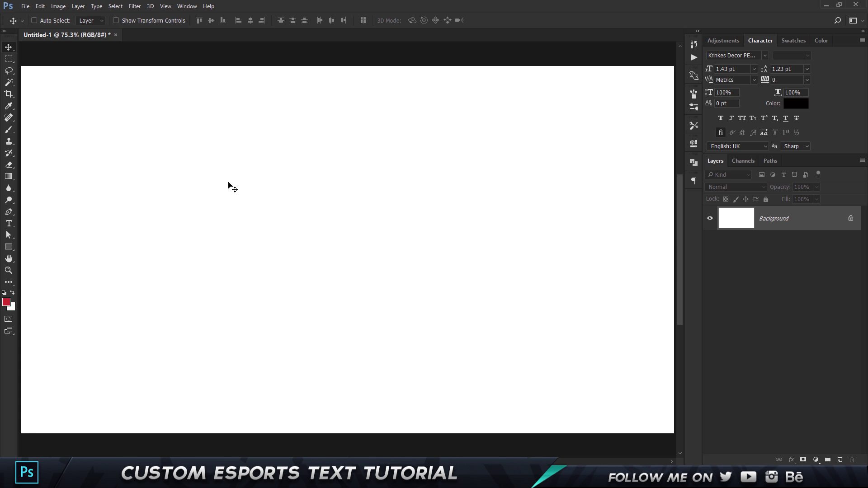
scroll(246, 177, "down", 1)
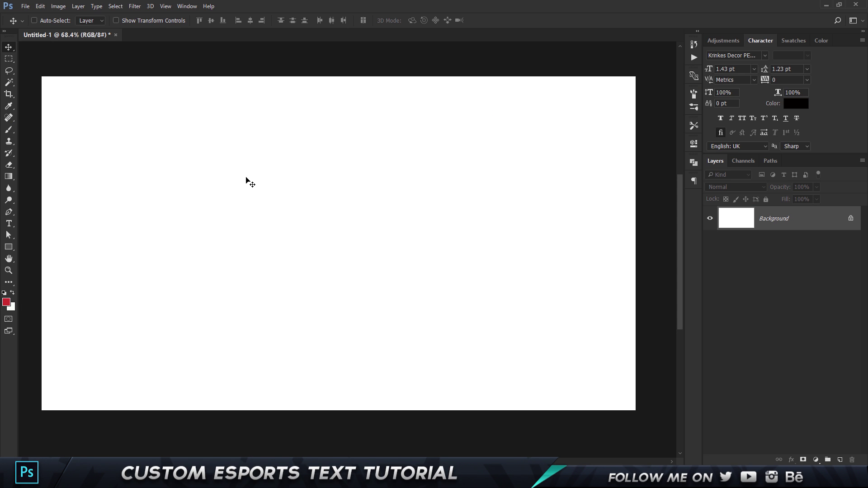
key("t")
left_click(206, 223)
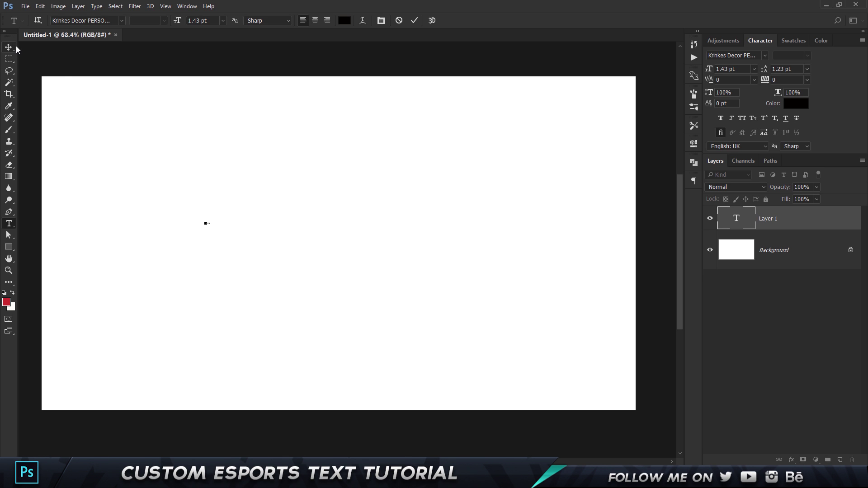
key("ctrl+Return")
Scale the DEVIL CUBE text up to about 113.53 pt headline size.
key("v")
key("ctrl+t")
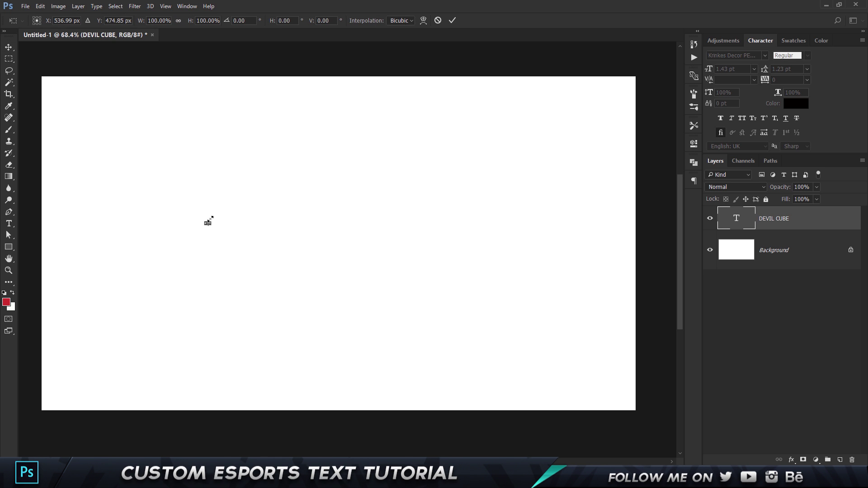
left_click_drag(316, 185, 521, 124)
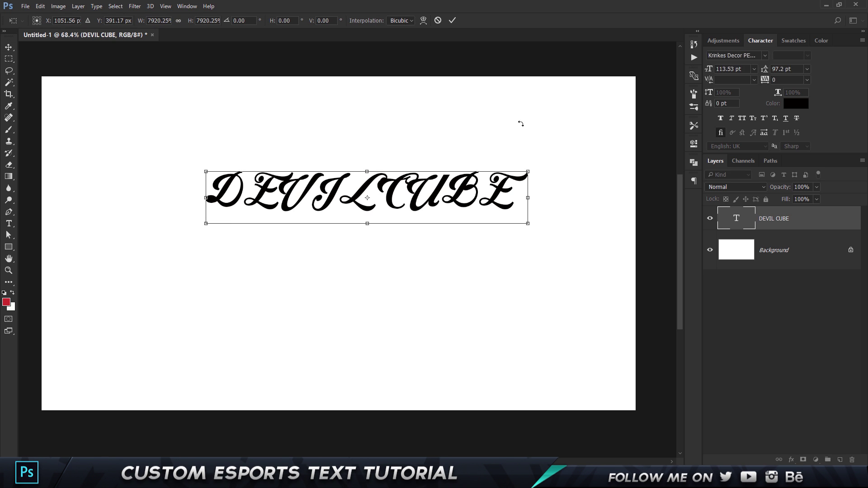
key("Return")
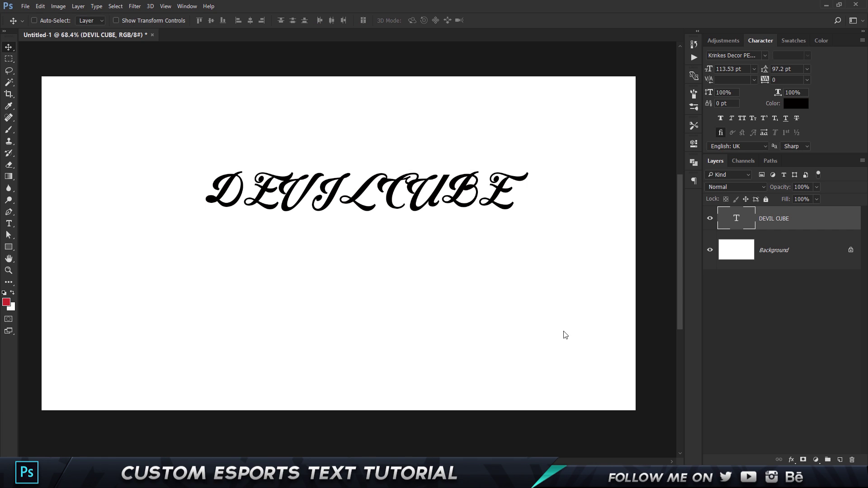
double_click(739, 217)
Set the DEVIL CUBE text in the Demonized font.
left_click(106, 21)
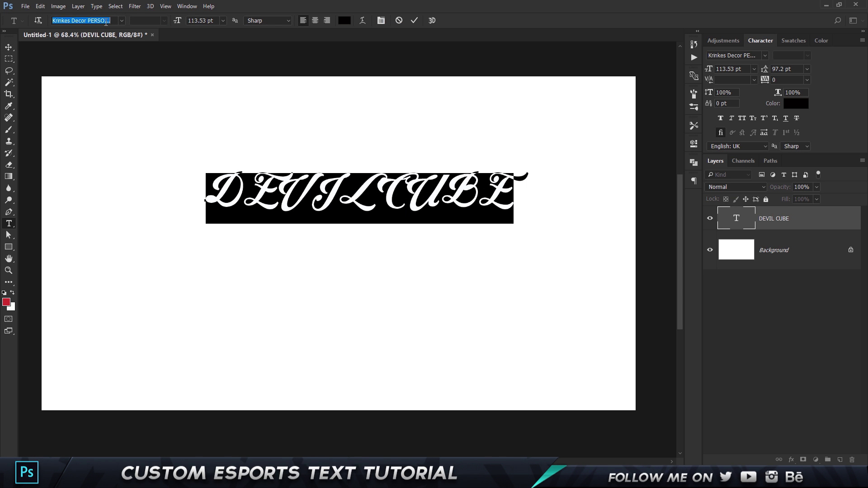
type("demon")
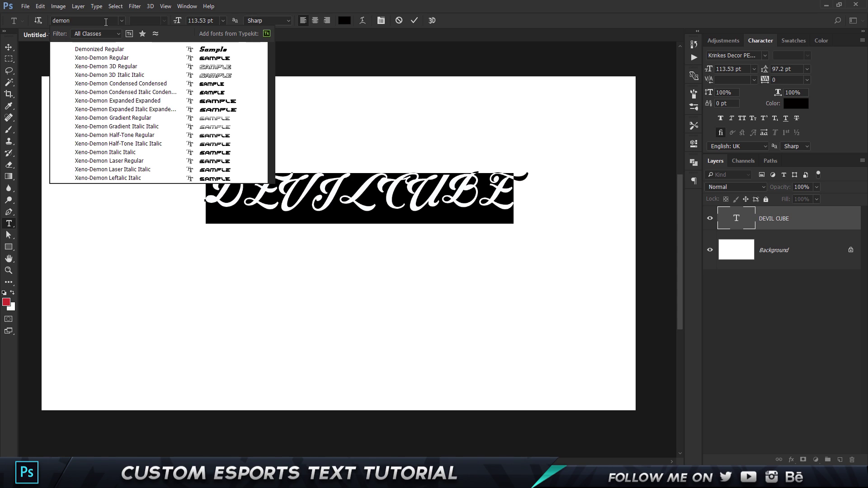
key("Down")
key("Down")
key("Up")
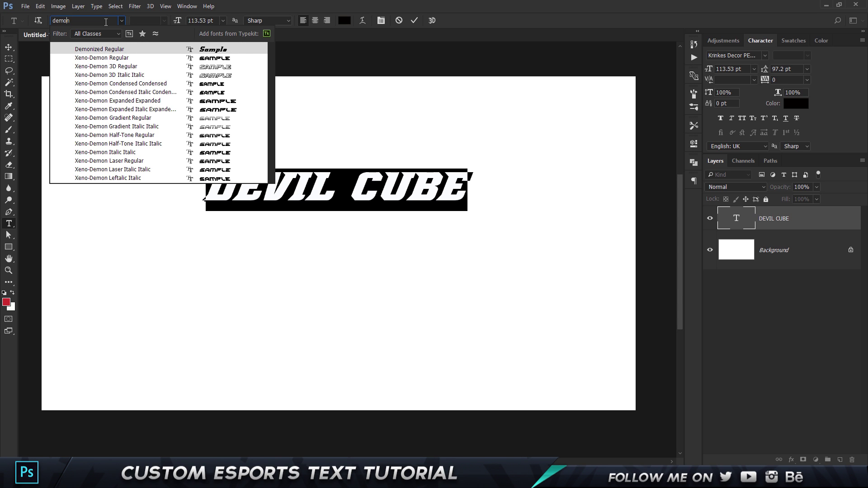
key("Return")
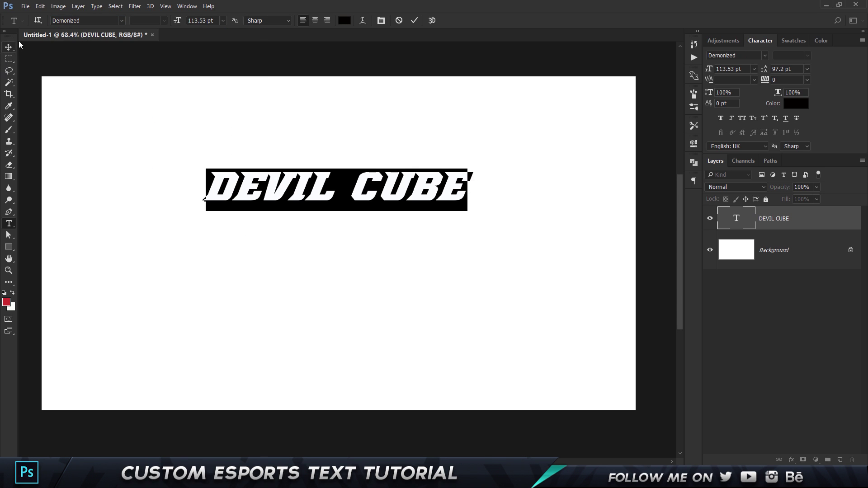
Enlarge the letters D and C to 200 pt.
left_click_drag(236, 184, 162, 188)
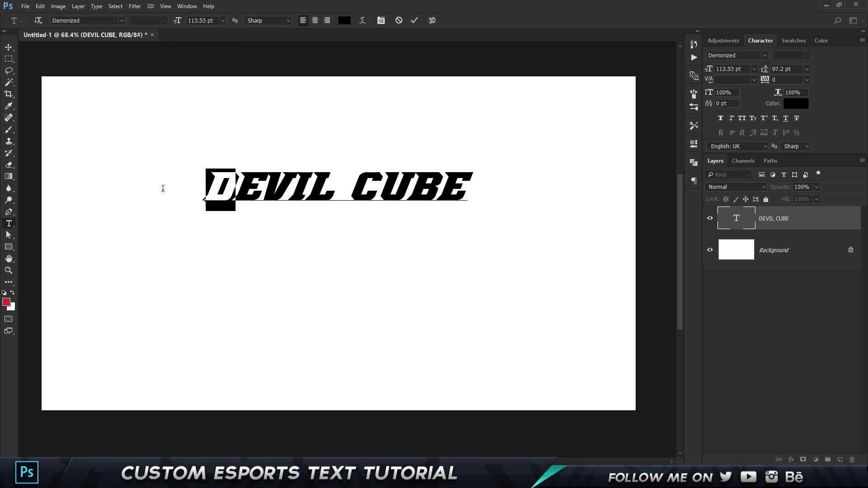
key("ctrl+Return")
key("v")
double_click(735, 210)
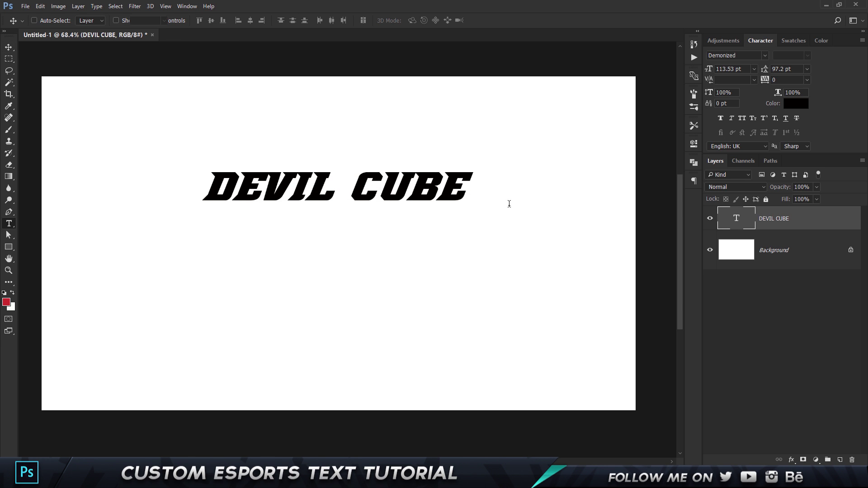
left_click_drag(236, 186, 177, 186)
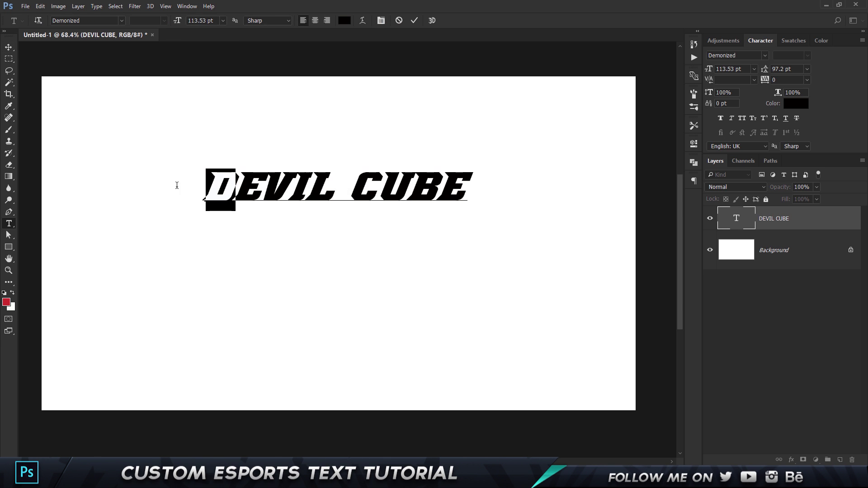
left_click(746, 69)
type("200")
key("Return")
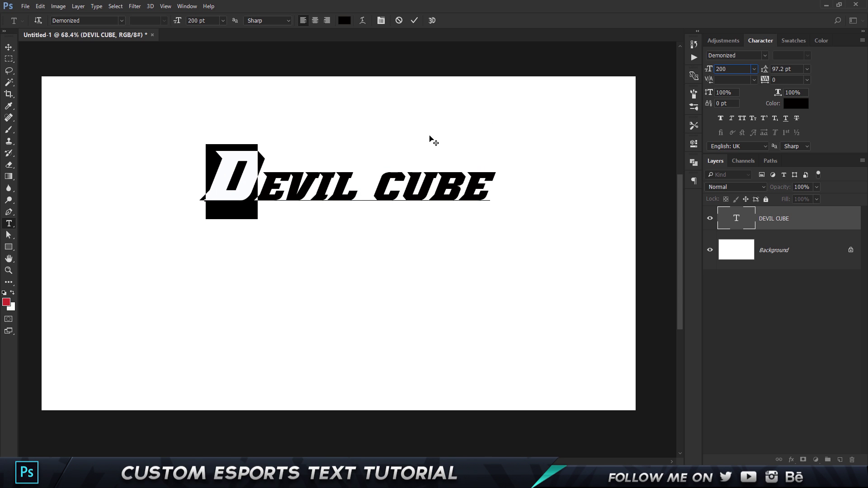
left_click_drag(403, 189, 371, 189)
key("Return")
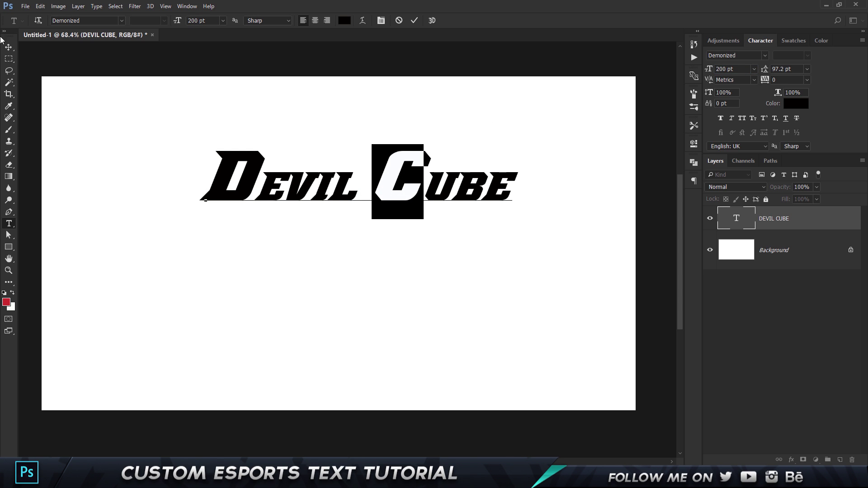
Commit the text and bring up the Voltron logo reference in the browser.
left_click(9, 47)
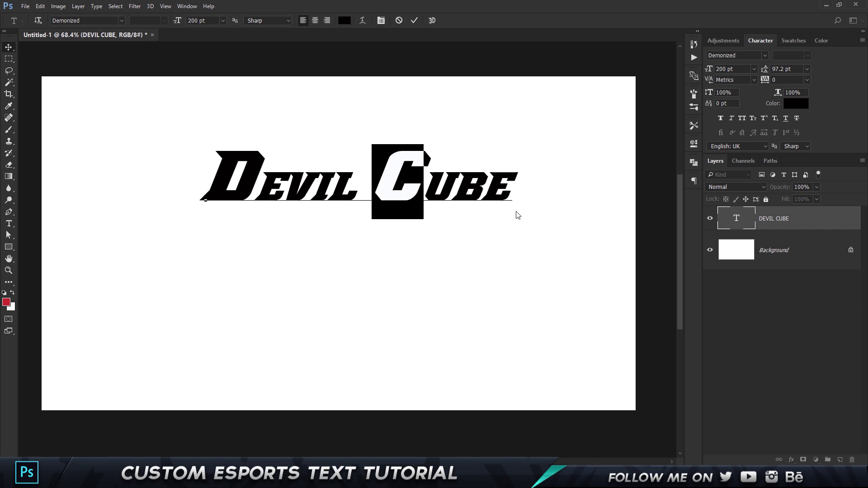
key("alt+Tab")
left_click(443, 213)
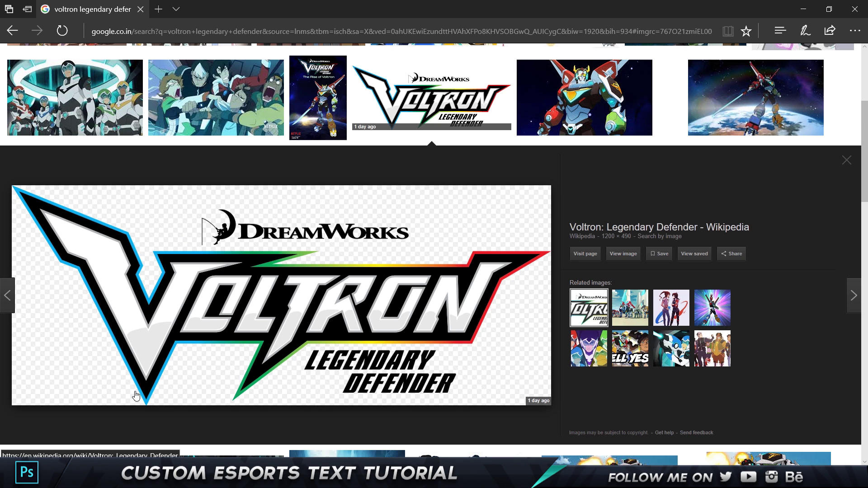
Return from the Voltron logo reference to the DEVIL CUBE document.
key("alt+Tab")
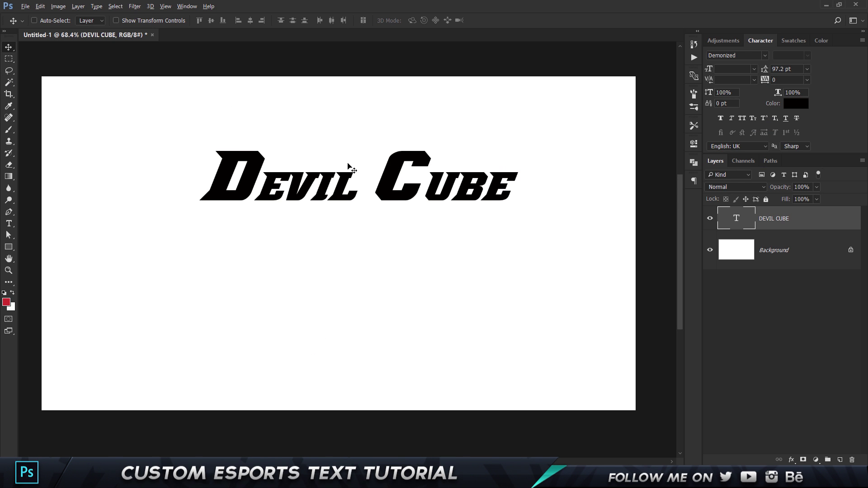
Raise EVIL with a 59 pt baseline shift and give UBE a baseline shift too.
double_click(737, 220)
left_click_drag(365, 191, 256, 195)
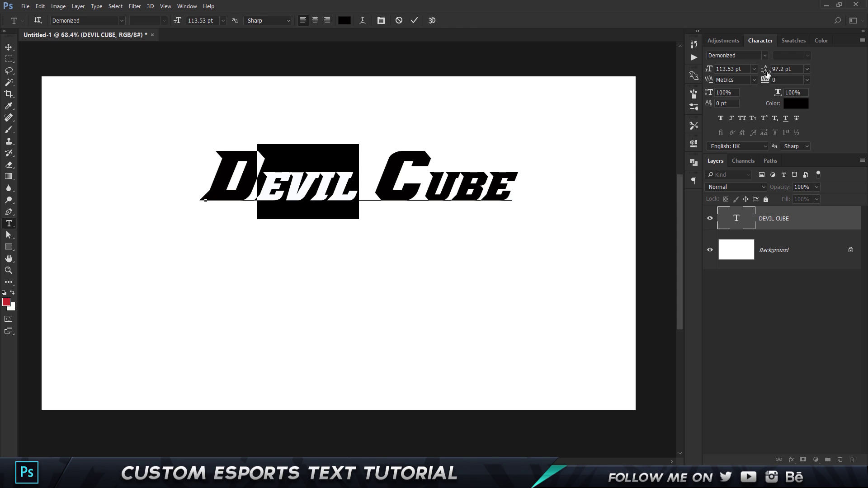
left_click_drag(767, 73, 744, 75)
key("ctrl+z")
left_click(727, 103)
type("59")
key("Return")
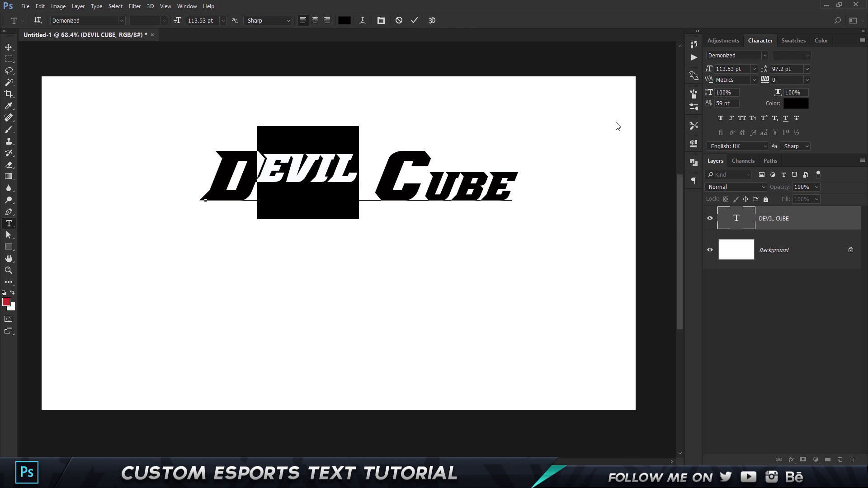
left_click_drag(527, 183, 428, 195)
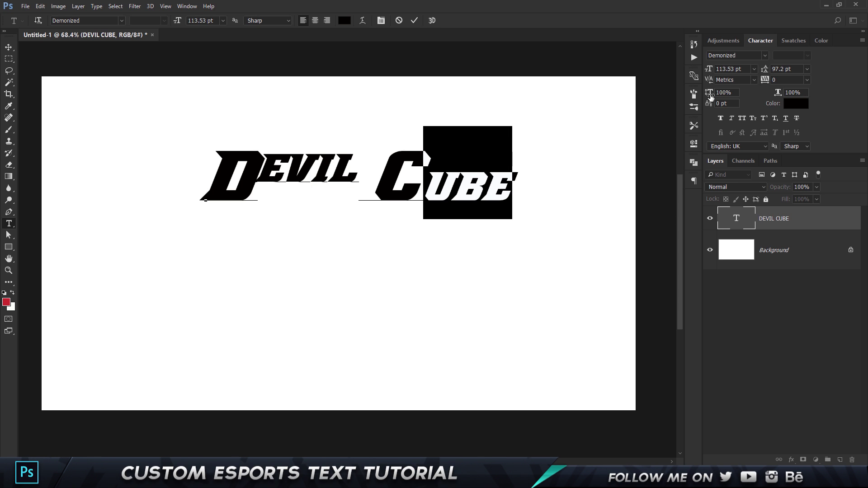
left_click_drag(712, 100, 734, 98)
Widen the letter spacing across DEVIL CUBE and change the font size of EVIL.
key("ctrl+a")
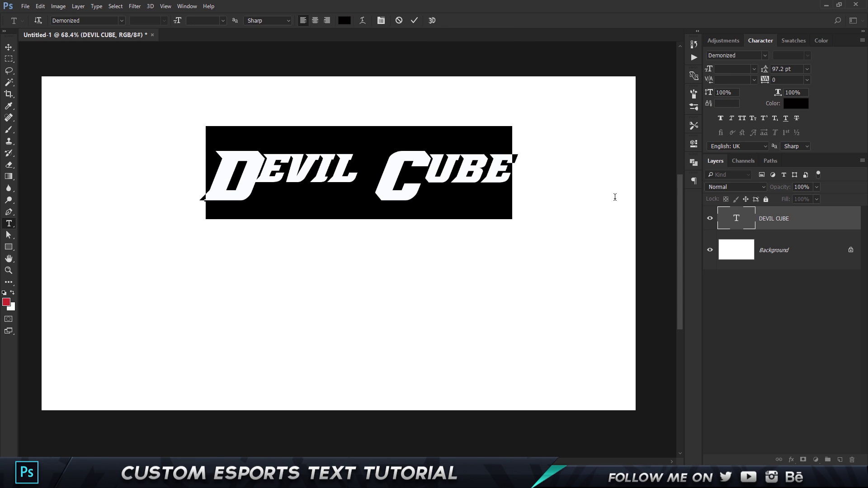
mouse_move(765, 81)
left_mouse_down()
mouse_move(774, 81)
mouse_move(766, 81)
left_mouse_up()
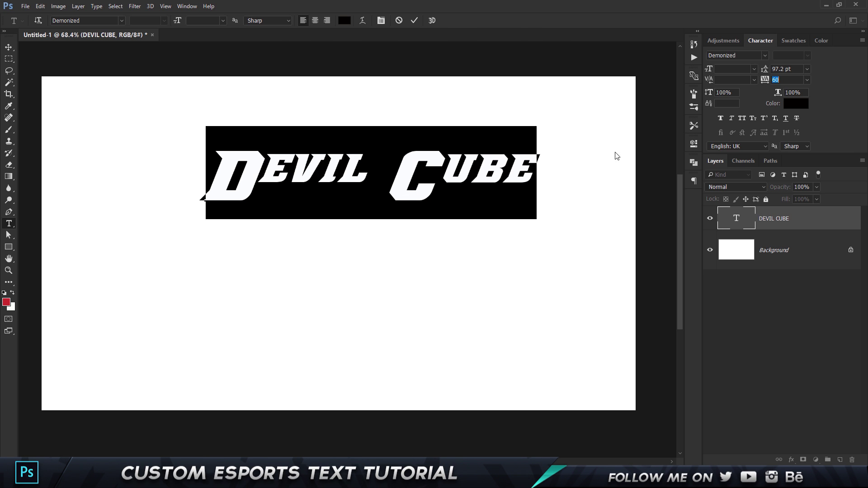
left_click_drag(360, 176, 259, 173)
left_click(747, 68)
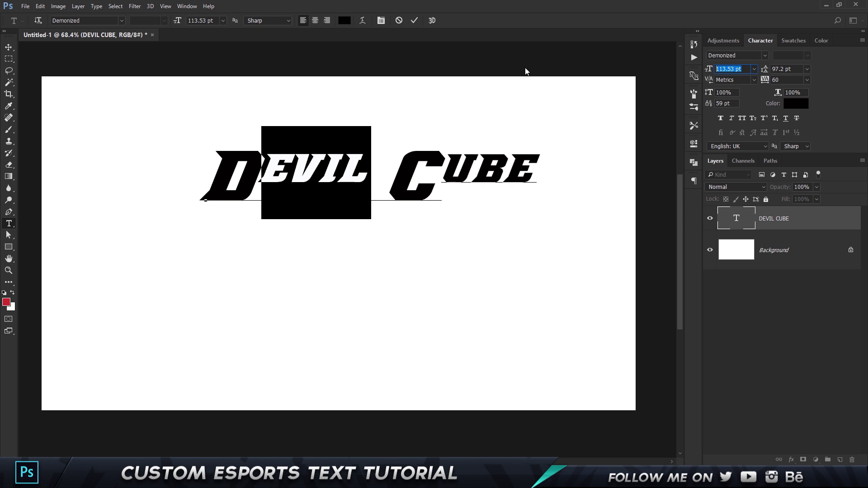
type("50")
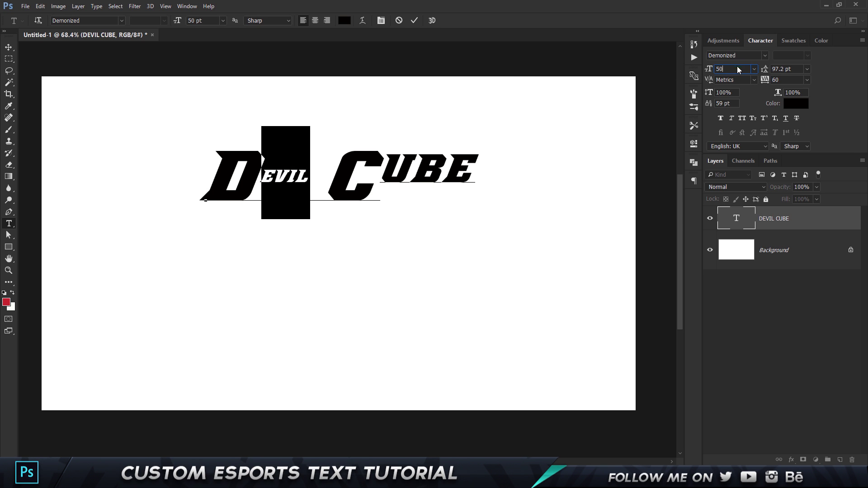
type("150")
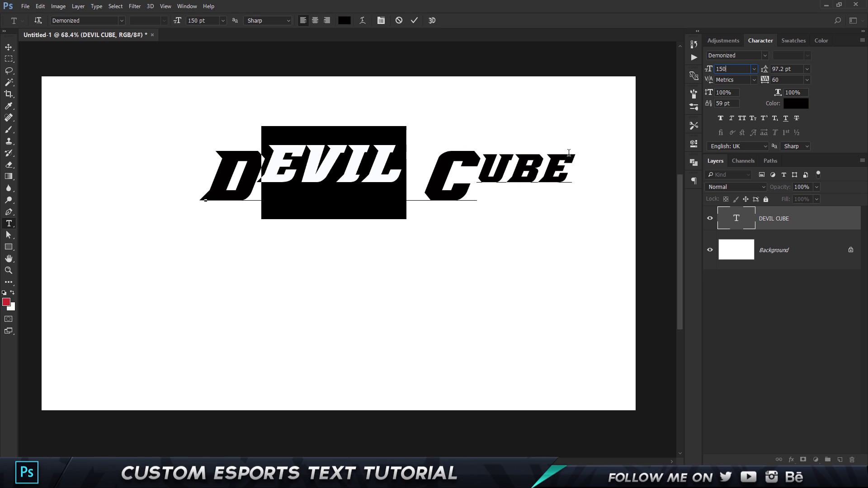
left_click_drag(572, 168, 478, 172)
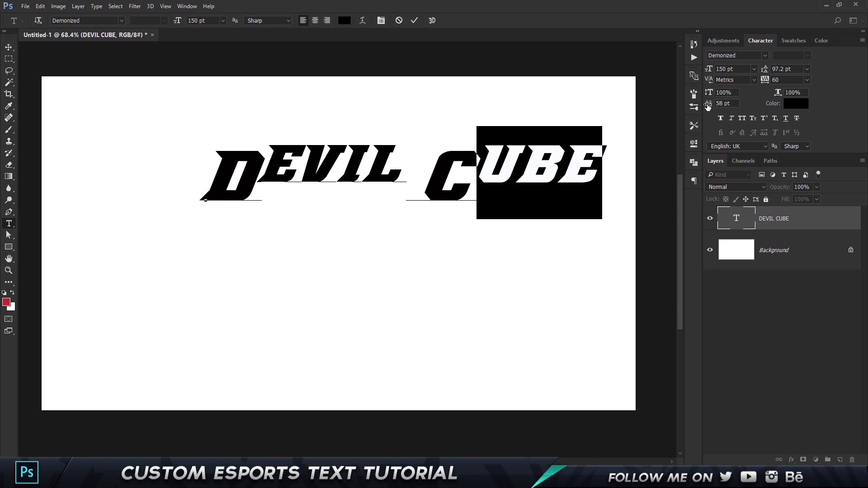
Lower the EVIL and UBE baseline shift to 38 pt and move the text toward the centre.
left_click_drag(708, 106, 699, 112)
key("Down")
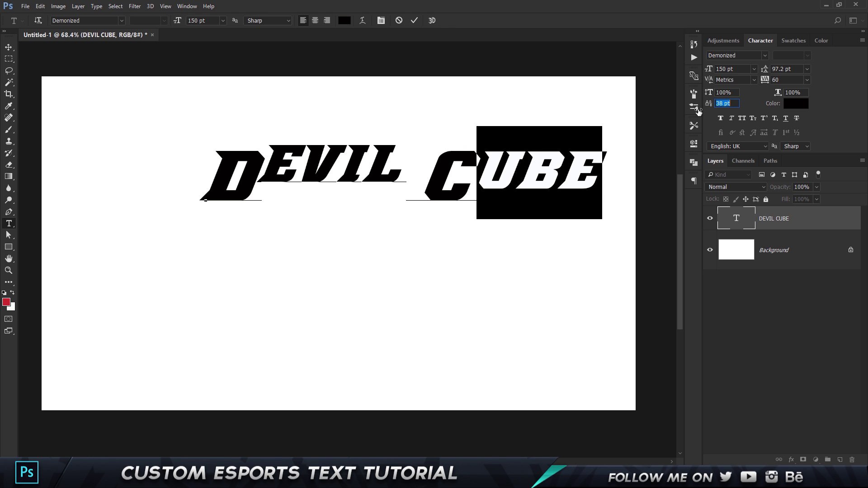
left_click(716, 107)
left_click_drag(404, 154, 276, 159)
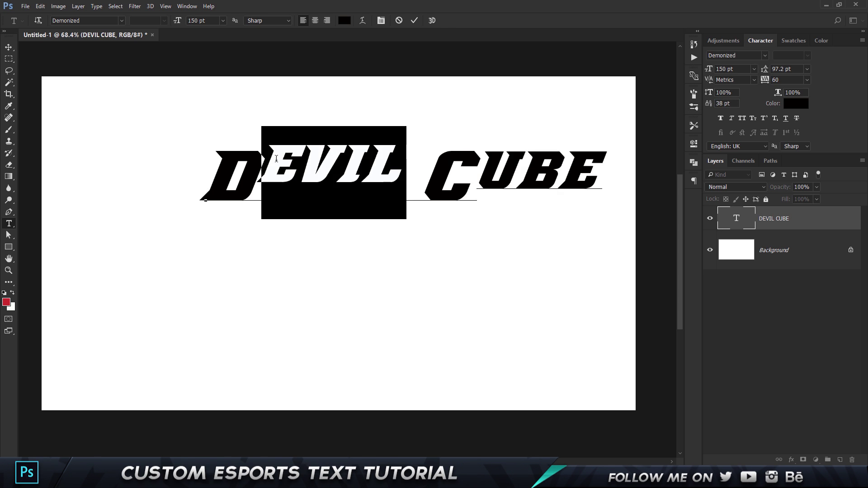
double_click(736, 104)
type("38")
key("Return")
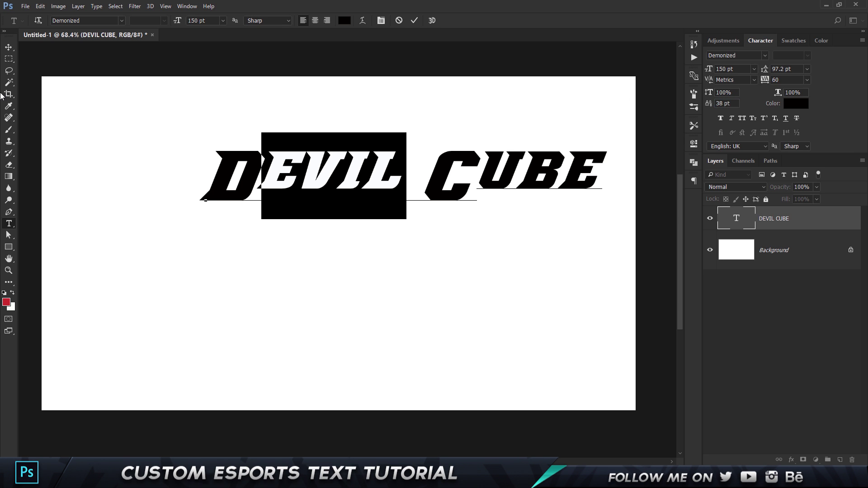
left_click(8, 47)
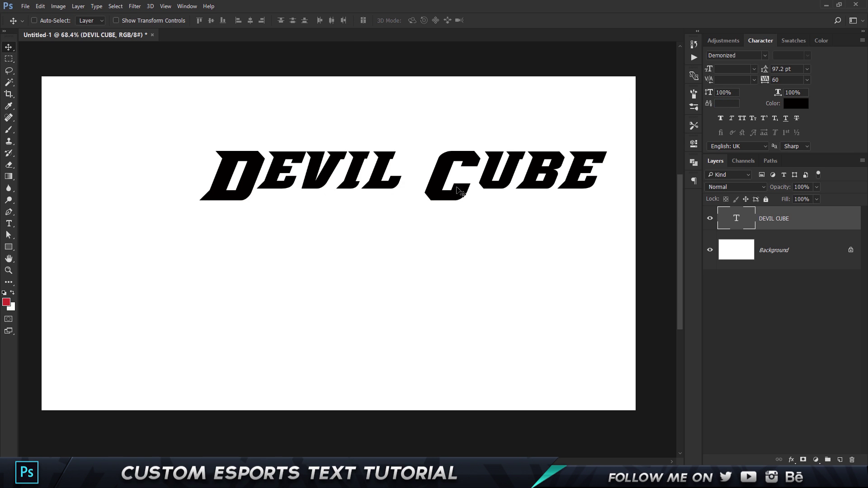
left_click_drag(457, 190, 388, 227)
Centre the DEVIL CUBE text vertically on the canvas.
key("ctrl+a")
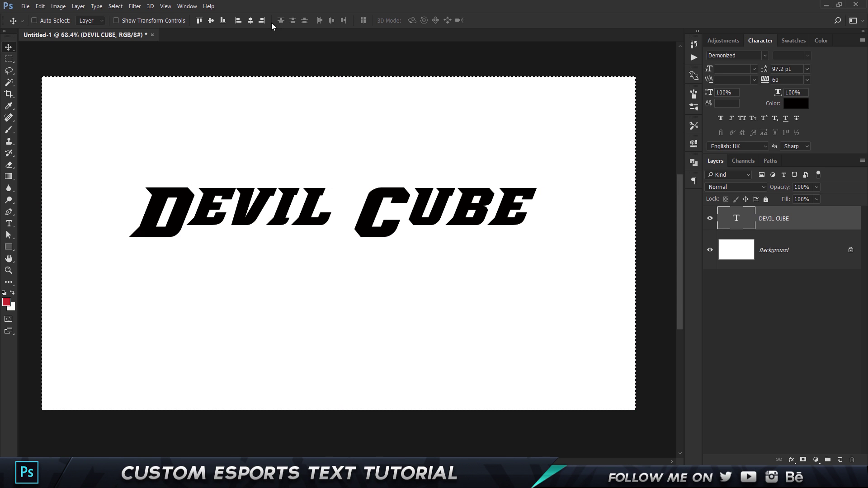
left_click(211, 20)
key("ctrl+d")
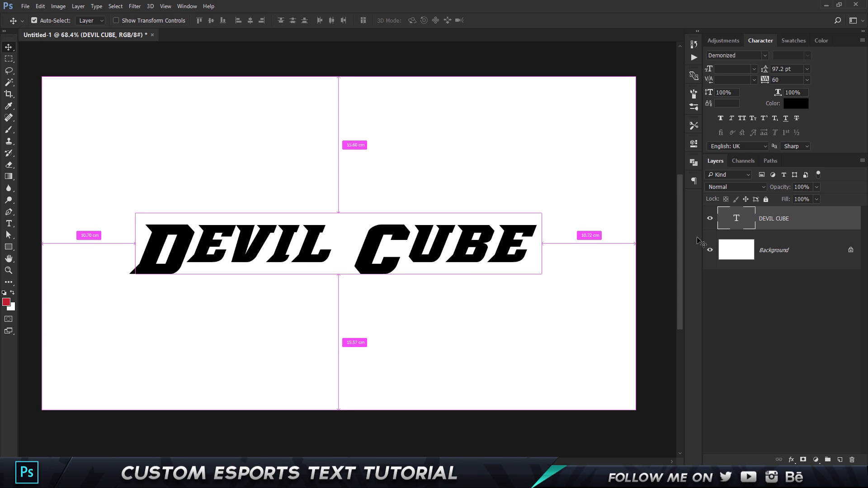
Fill the Background layer with deep navy blue.
left_click(816, 239)
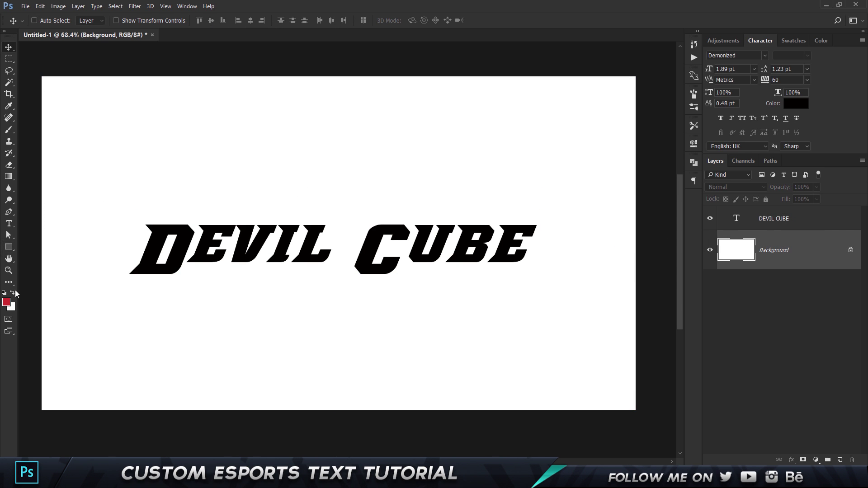
left_click(9, 303)
left_click(520, 320)
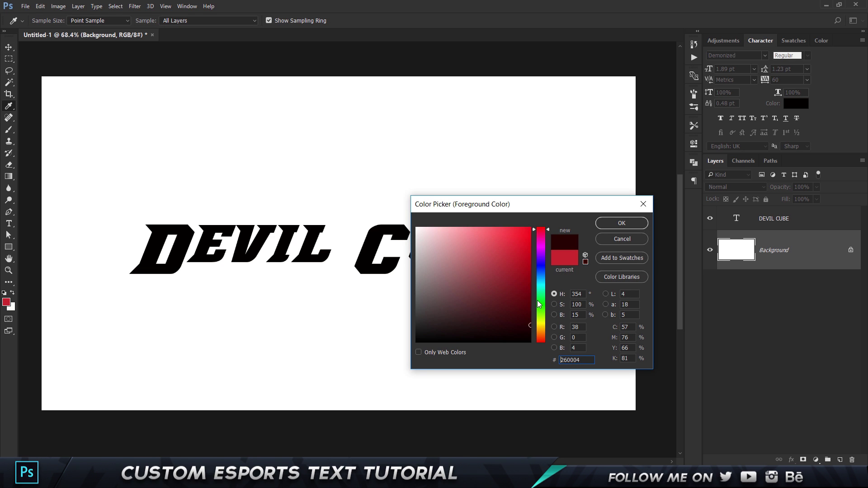
left_click_drag(541, 305, 540, 269)
left_click_drag(525, 301, 537, 313)
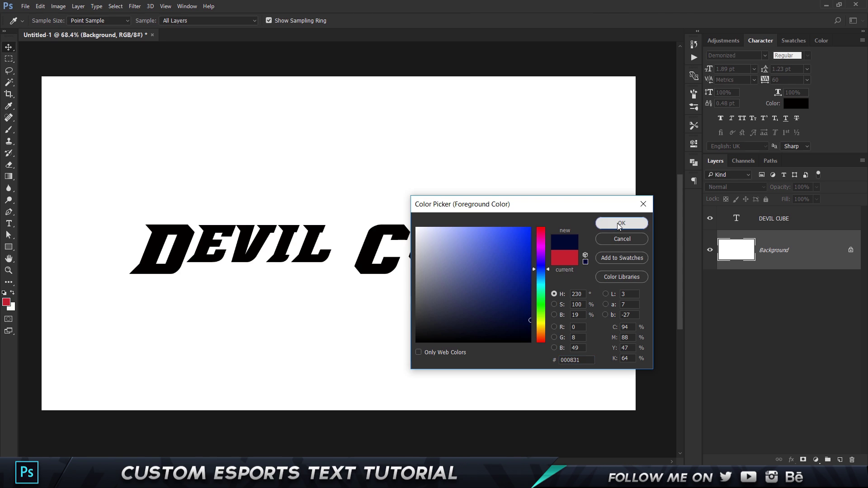
left_click(621, 224)
key("alt+BackSpace")
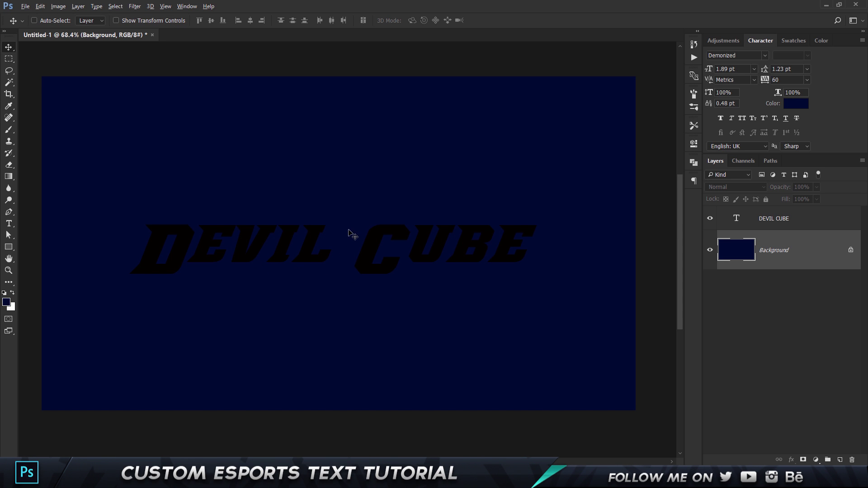
double_click(733, 224)
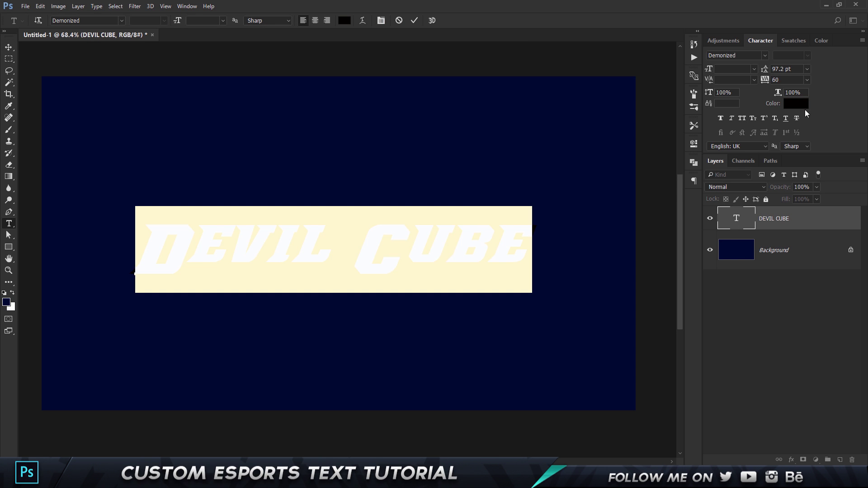
Colour the DEVIL CUBE text white (ffffff) and duplicate it as DEVIL CUBE copy.
left_click(799, 105)
type("ffffff")
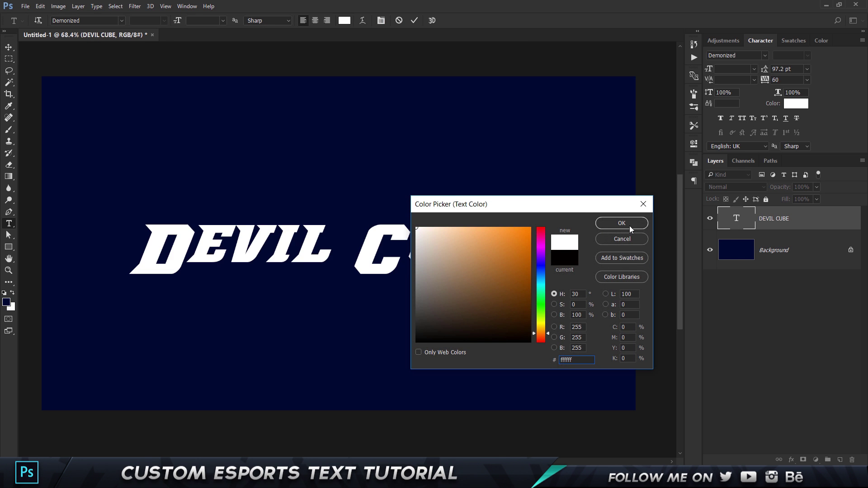
left_click(622, 224)
left_click(9, 47)
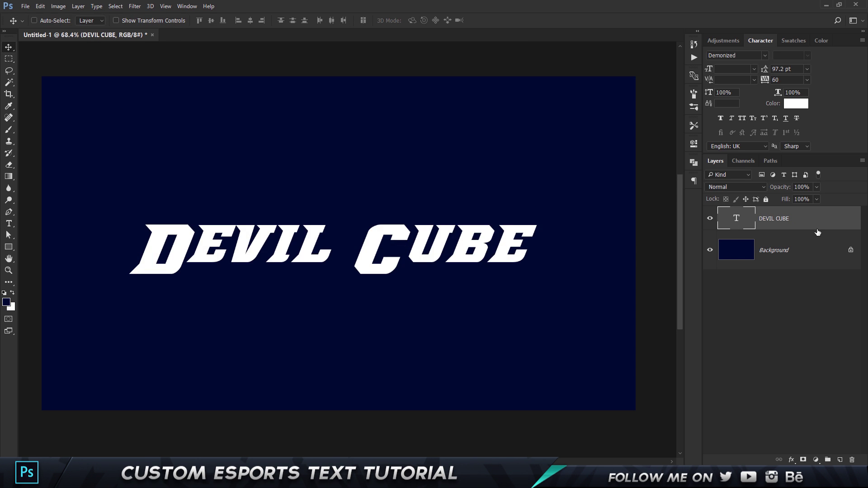
key("ctrl+j")
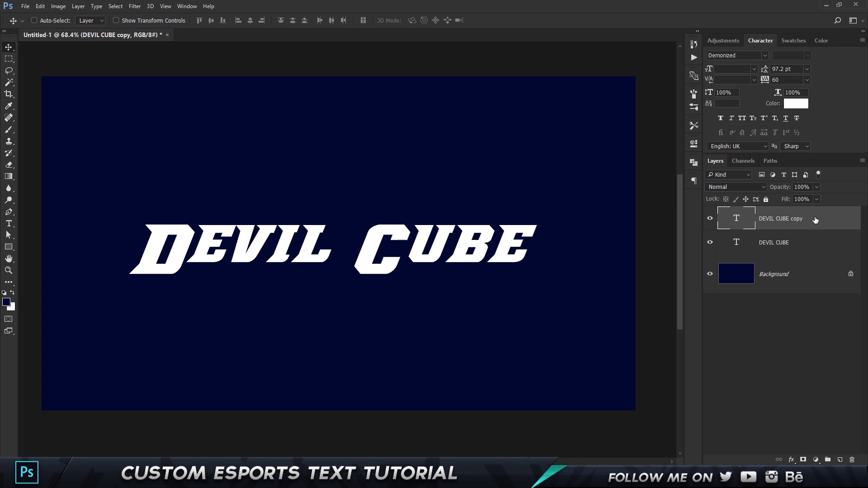
Add an outside Stroke in red (ff0000) to the DEVIL CUBE copy layer.
double_click(817, 225)
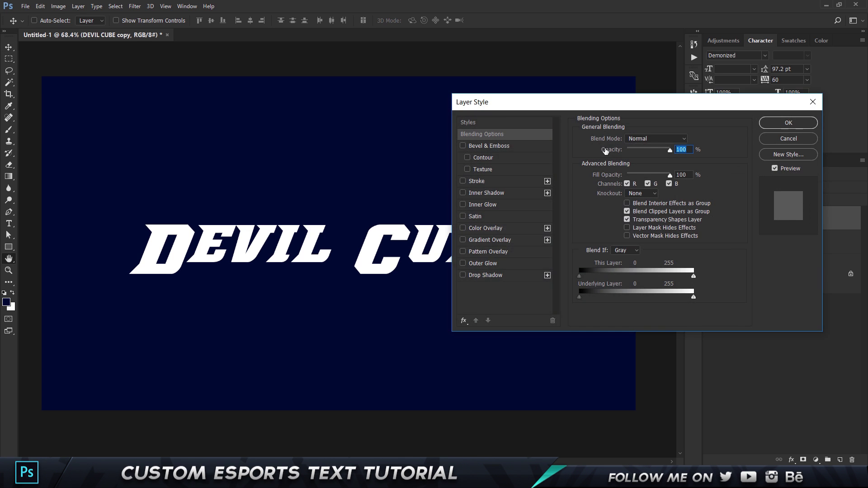
left_click_drag(519, 107, 487, 96)
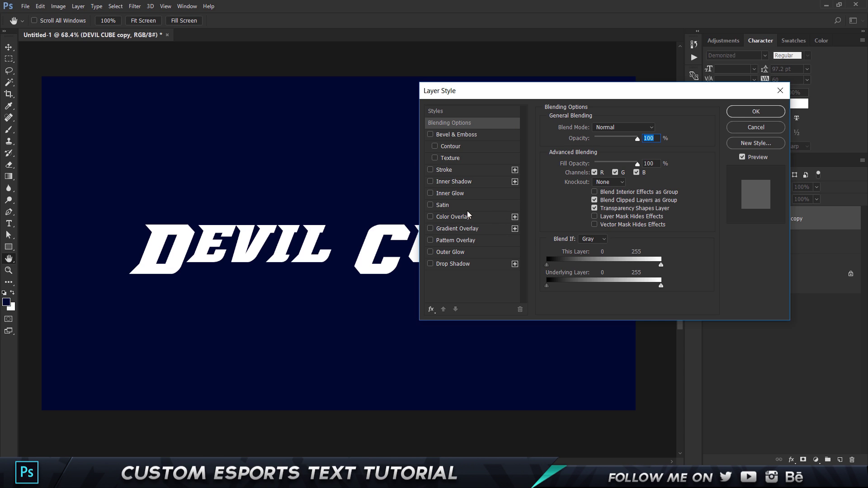
left_click(450, 170)
left_click(597, 140)
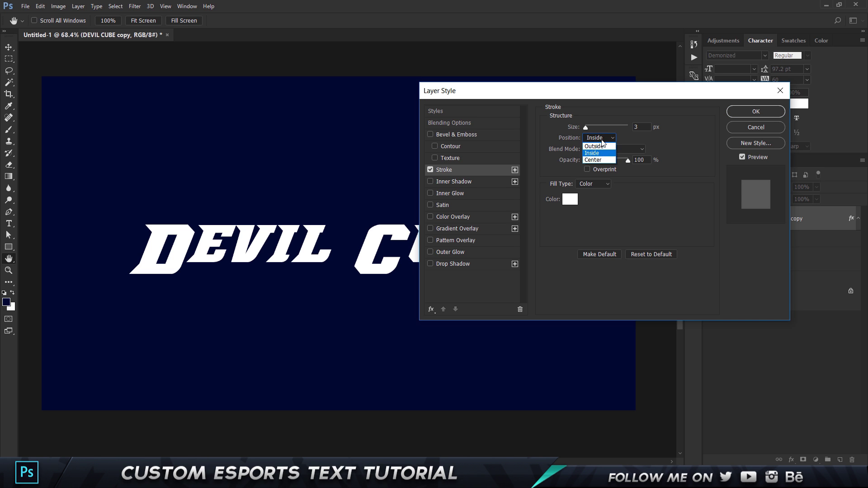
left_click(602, 148)
left_click(570, 200)
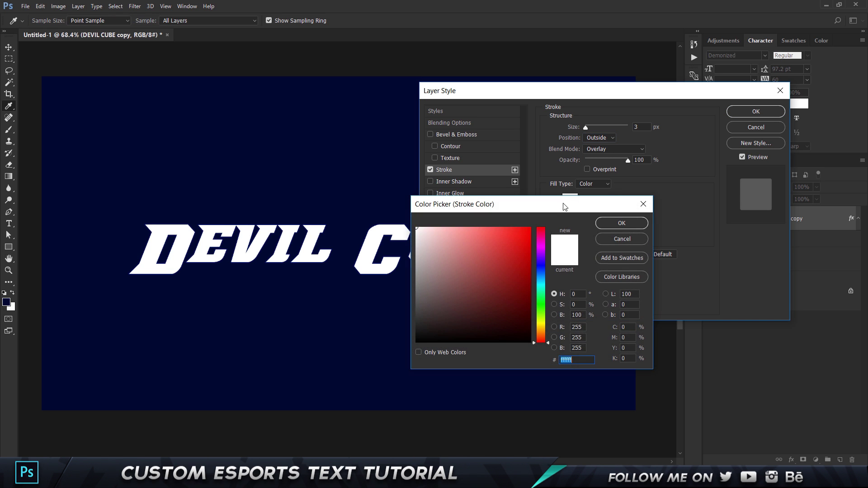
type("ff0000")
key("Return")
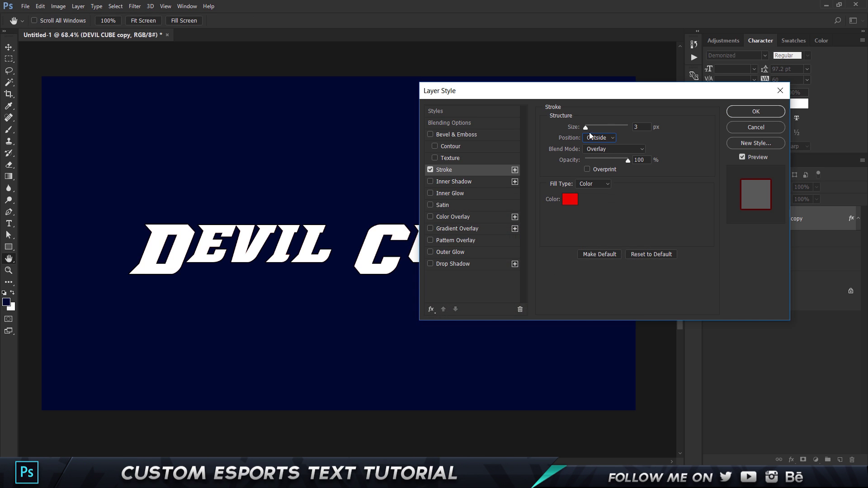
Set the stroke to Normal blend mode with a 25 px size.
left_click_drag(599, 129, 602, 129)
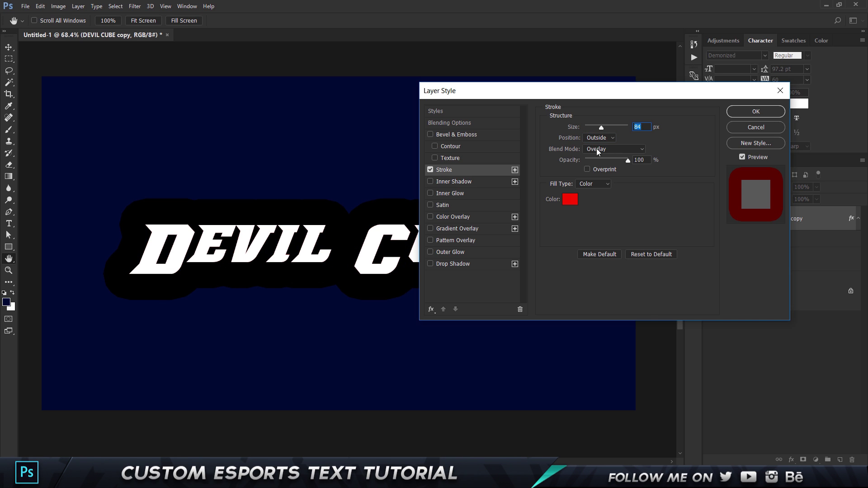
left_click(596, 149)
left_click(598, 158)
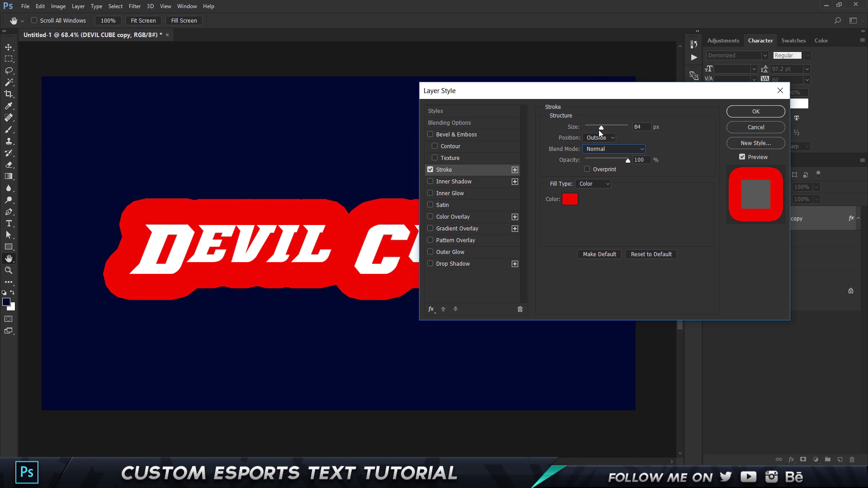
left_click_drag(601, 129, 591, 129)
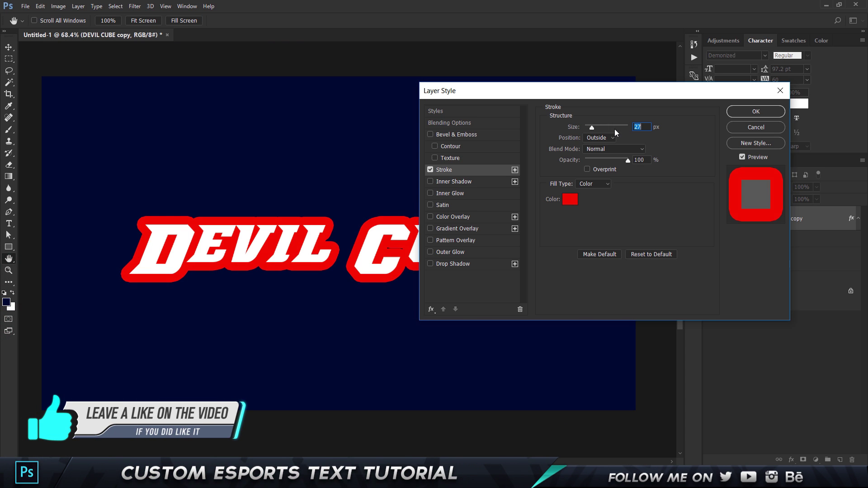
type("25")
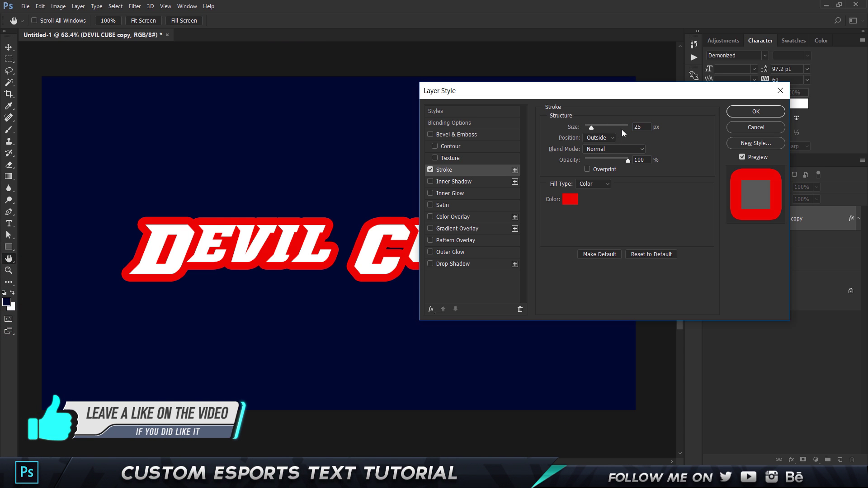
left_click(745, 110)
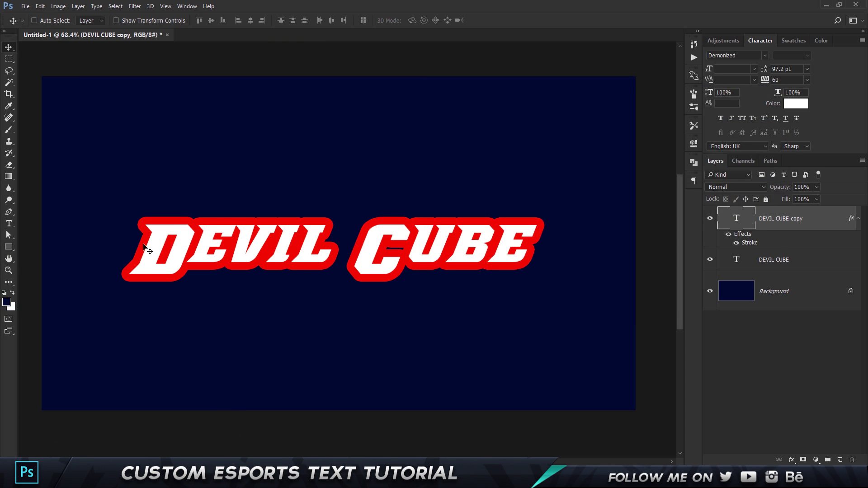
Compare with the Voltron reference, then widen the top layer's red stroke to 30 px.
scroll(167, 234, "up", 2)
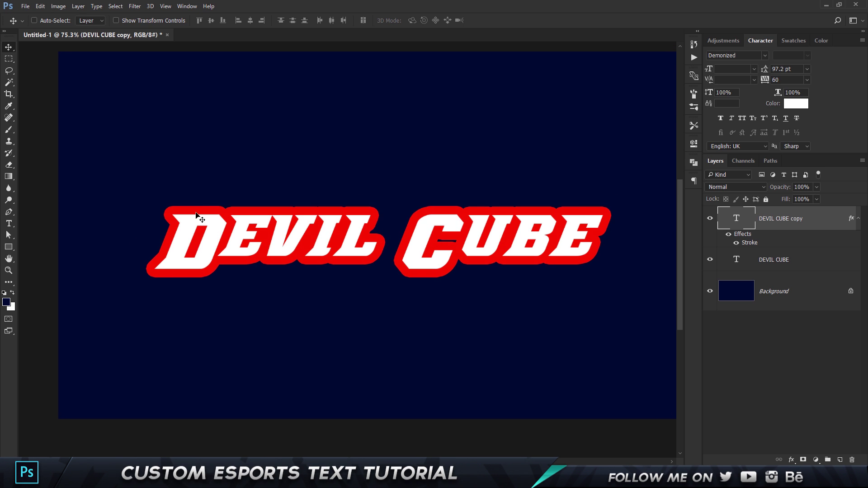
key("alt+Tab")
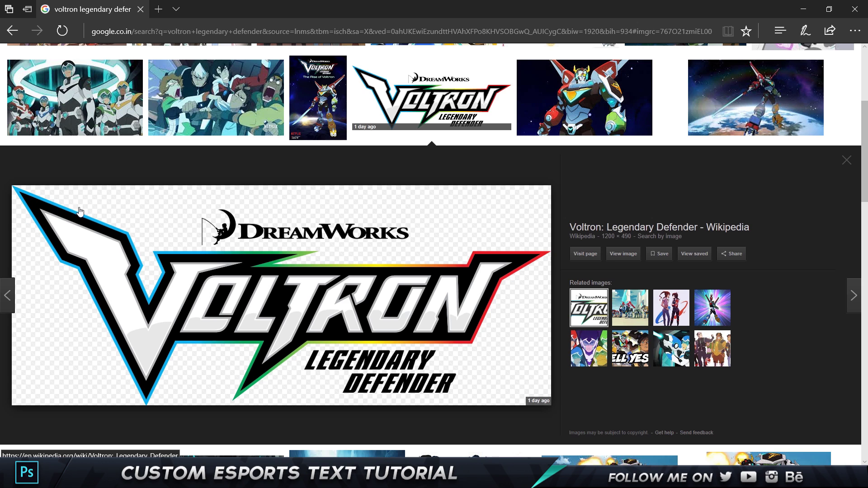
key("alt+Tab")
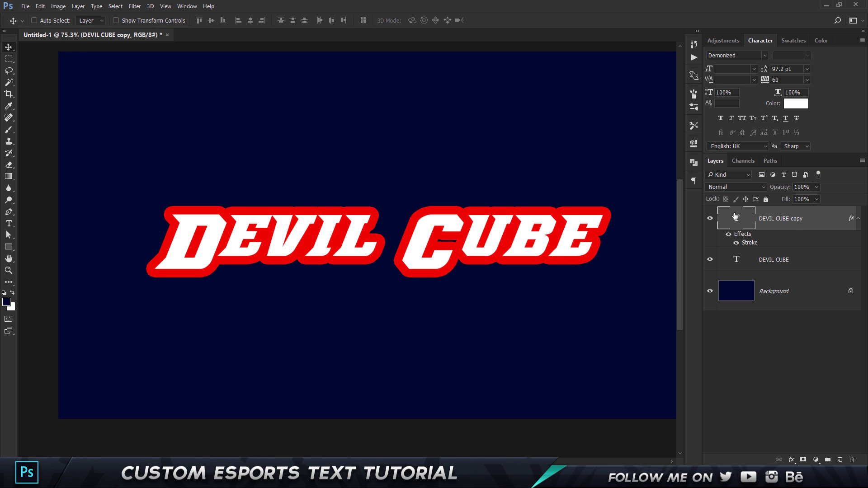
double_click(736, 217)
key("ctrl+Return")
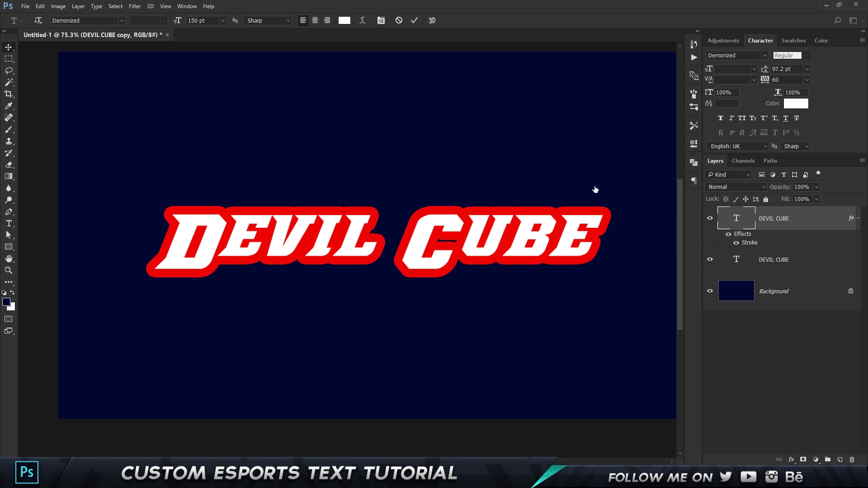
key("h")
double_click(750, 243)
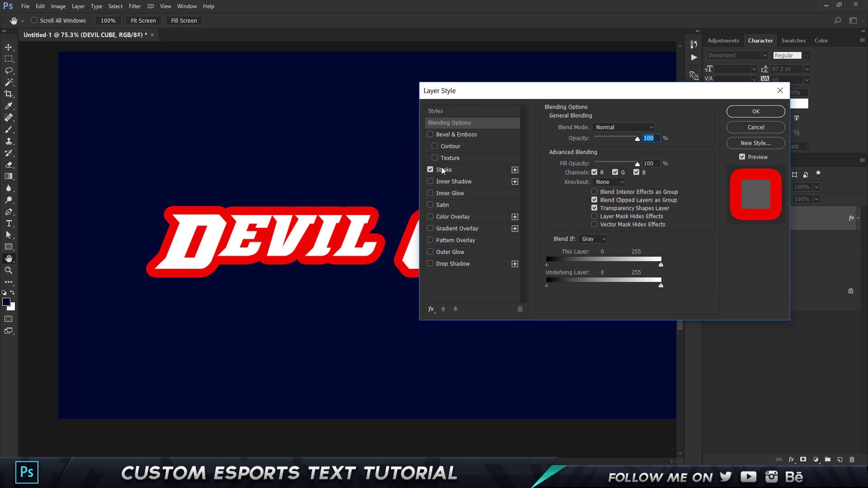
type("30")
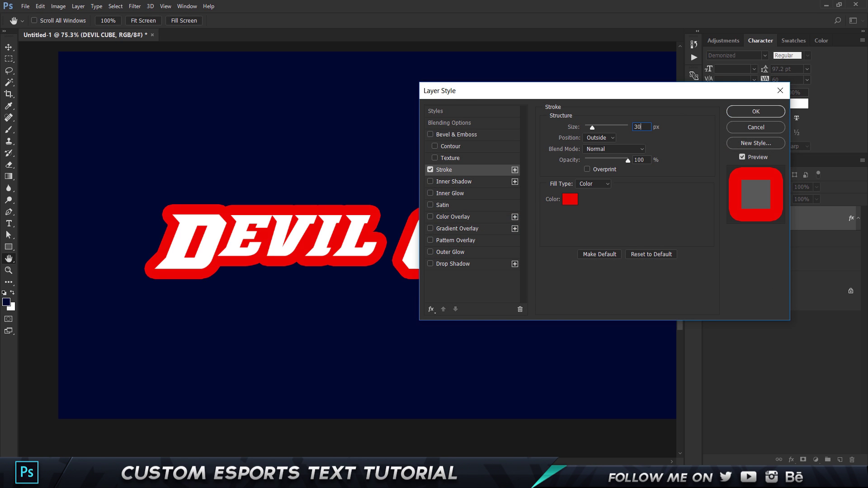
left_click(764, 111)
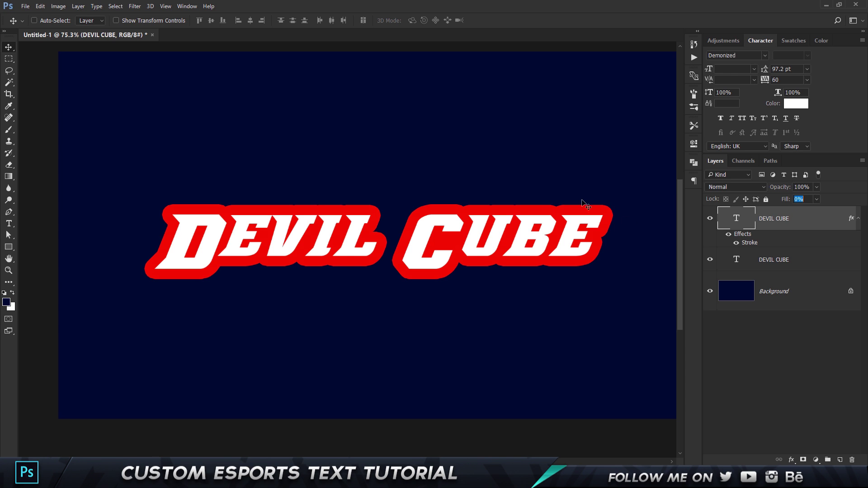
Hide the lower text layer, rename the top layer Stroke and drop its fill to 0%.
left_click(782, 328)
left_click(710, 260)
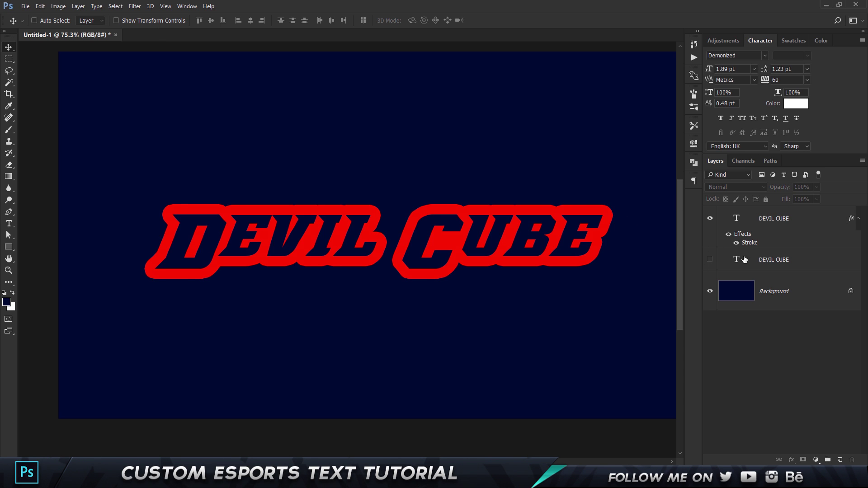
left_click(776, 219)
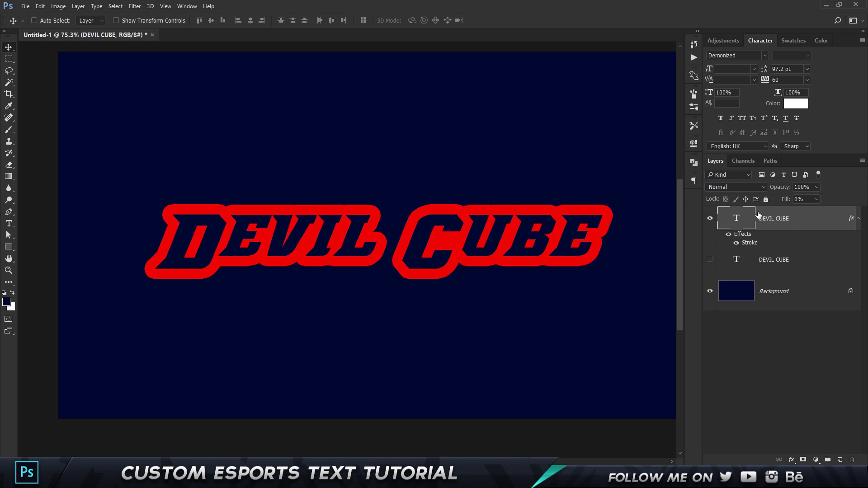
double_click(777, 219)
type("Stroke")
key("Return")
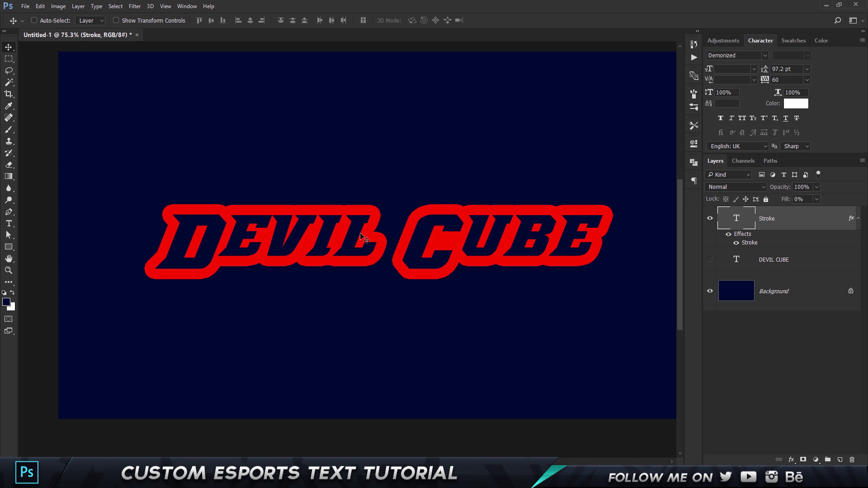
mouse_move(786, 199)
left_mouse_down()
mouse_move(810, 200)
mouse_move(767, 271)
left_mouse_up()
Rename the lower text layer Main text and reselect the Stroke layer.
double_click(773, 264)
type("Mal")
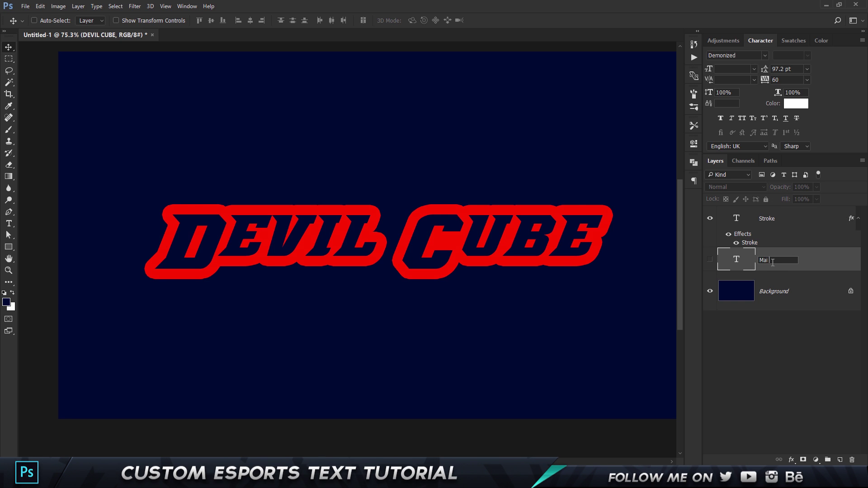
key("Return")
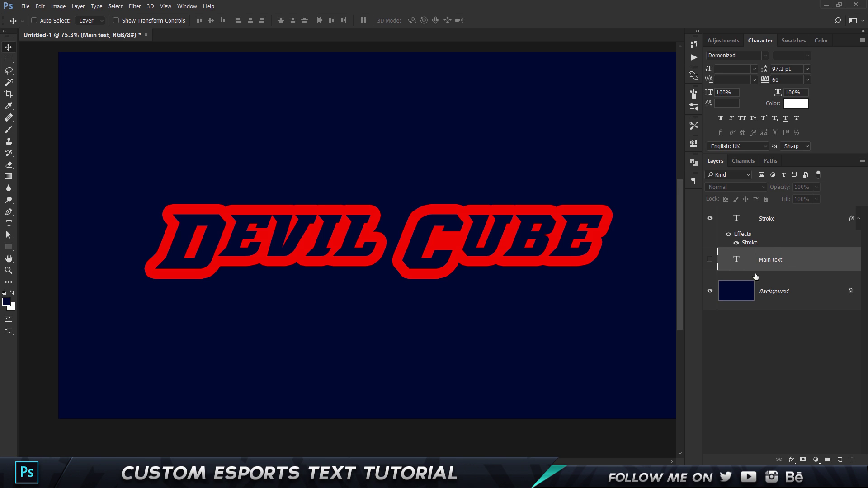
left_click(770, 222)
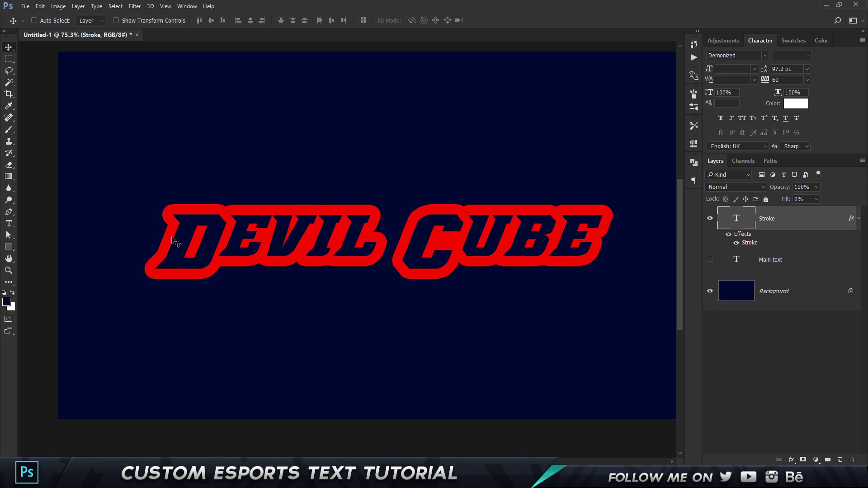
key("p")
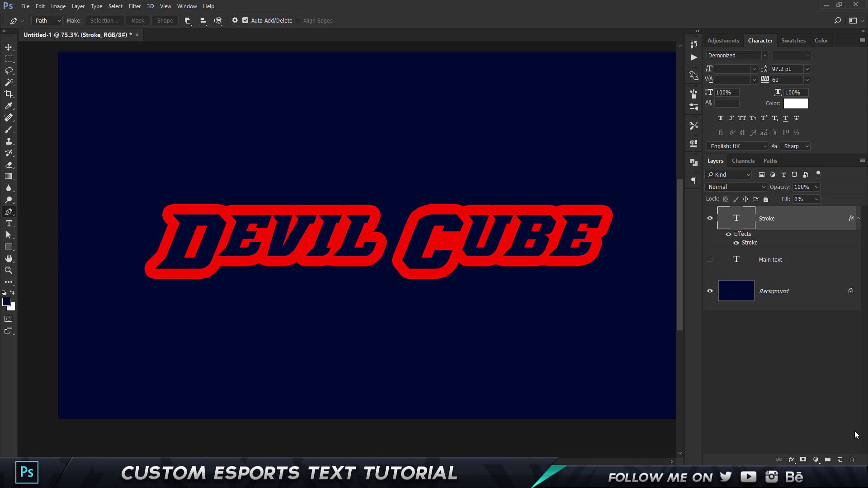
Add an empty Layer 1 above the Stroke layer.
left_click(840, 460)
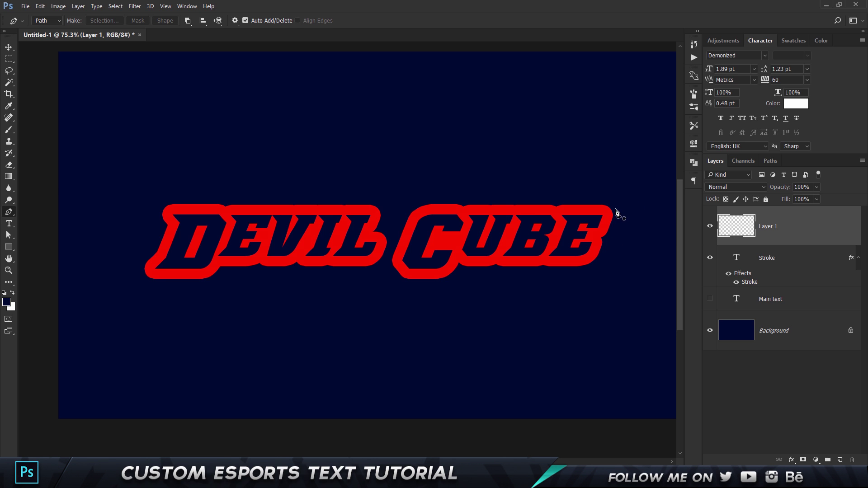
scroll(138, 208, "up", 3)
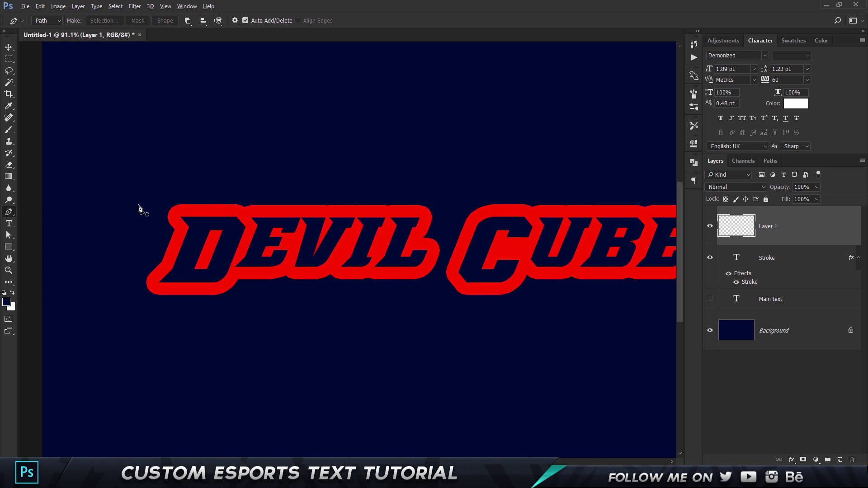
scroll(139, 208, "up", 2)
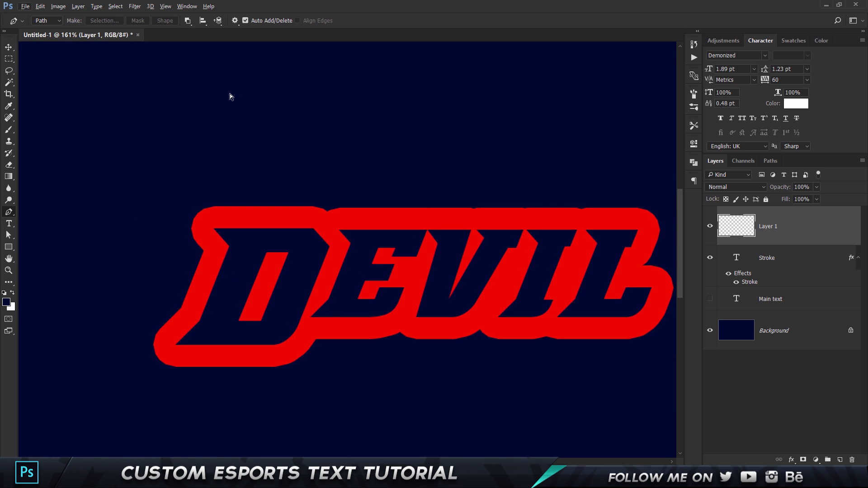
Show rulers and place three horizontal guides along the red outline's top and bottom.
key("ctrl+r")
left_click_drag(252, 47, 252, 220)
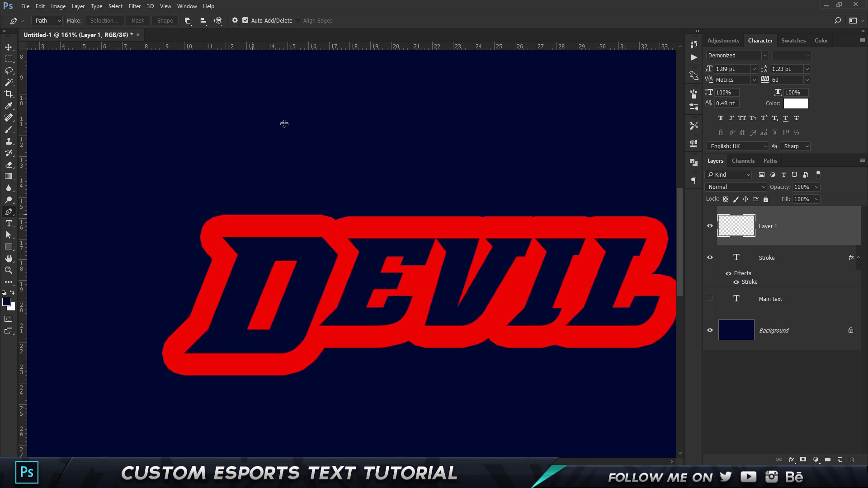
left_click_drag(309, 48, 309, 375)
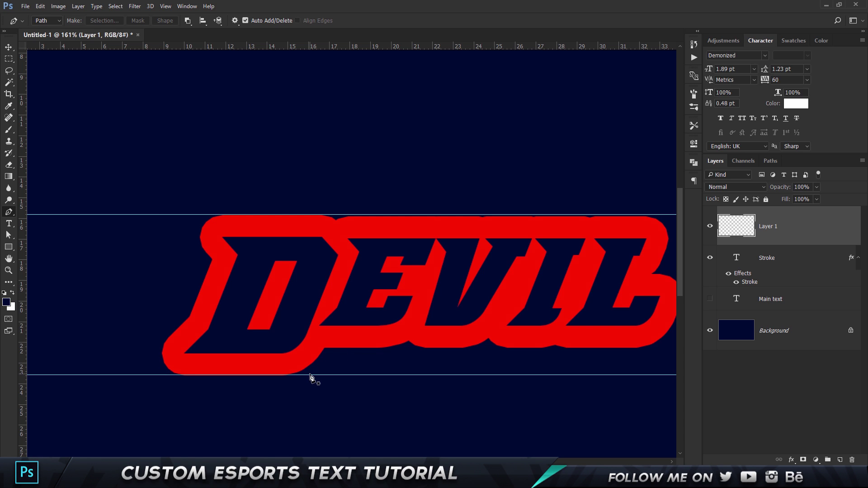
left_click_drag(338, 49, 381, 349)
Start the banner path on the top guide and trace its slanted right end down to the bottom guide.
left_click(158, 215)
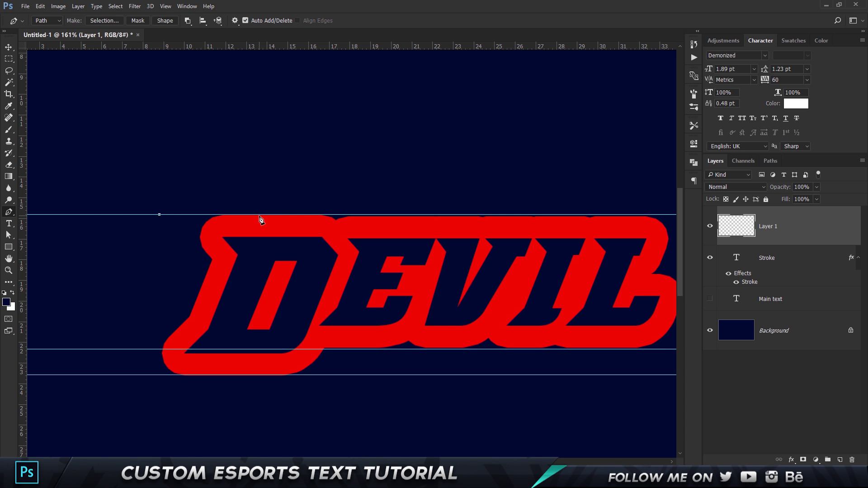
scroll(355, 170, "down", 1)
left_click_drag(527, 154, 341, 206)
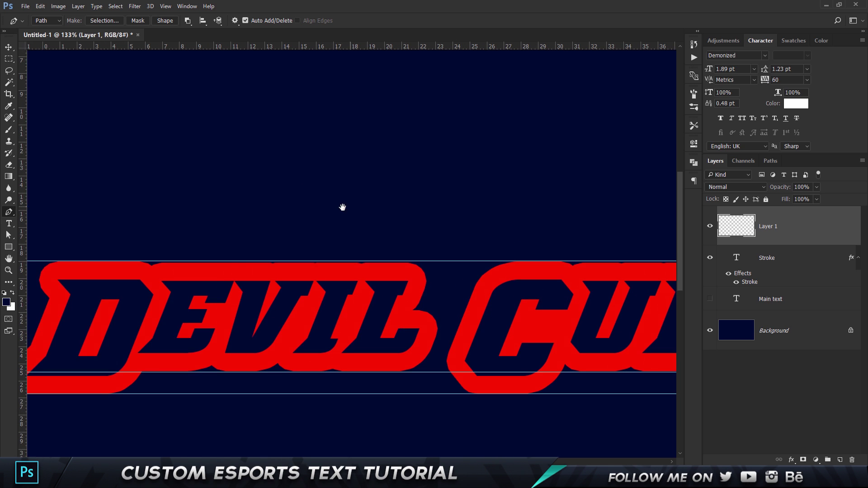
scroll(397, 176, "down", 3)
scroll(470, 180, "down", 1)
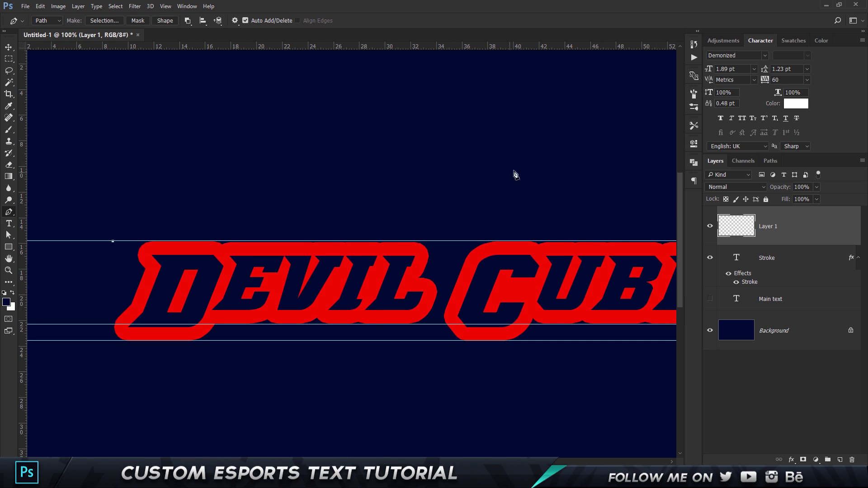
left_click_drag(504, 167, 390, 170)
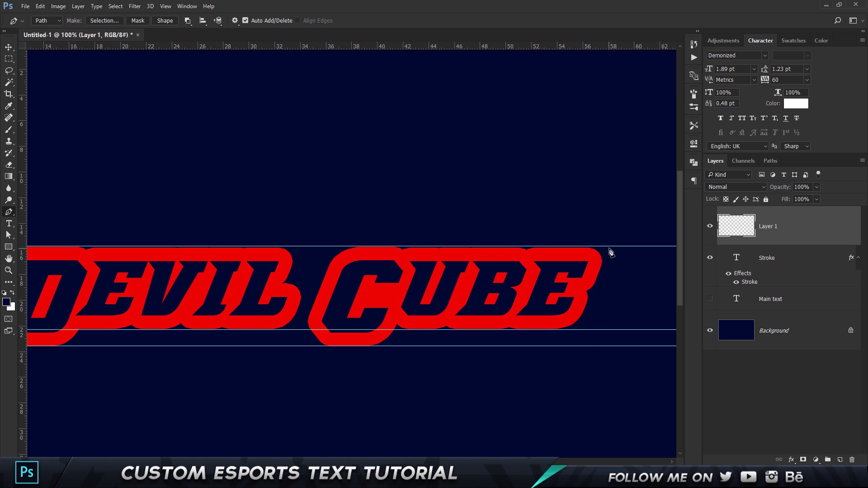
left_click(609, 247)
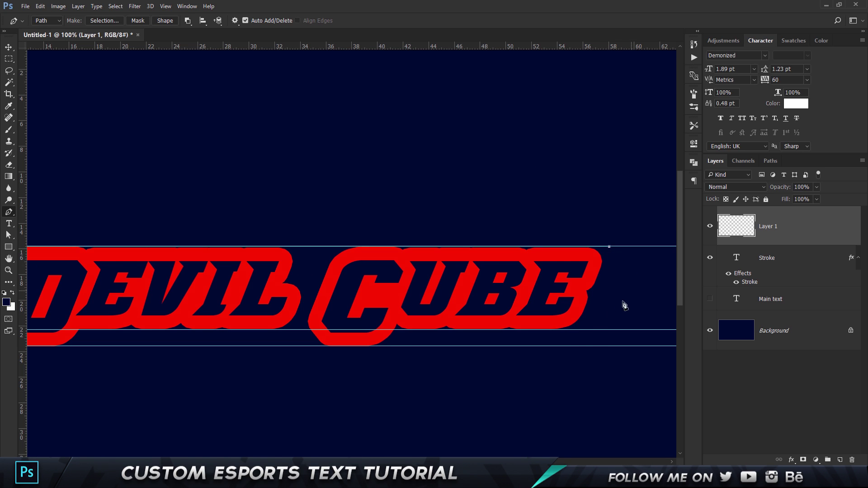
left_click(579, 331)
left_click(398, 330)
left_click(391, 346)
Continue the path stepping under C and DEVIL, angle up beside the D, and close it.
scroll(400, 334, "up", 2)
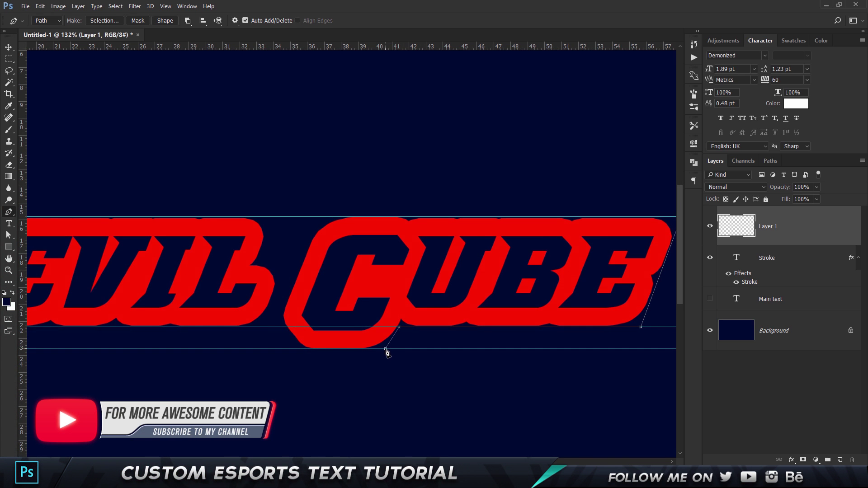
left_click(294, 348)
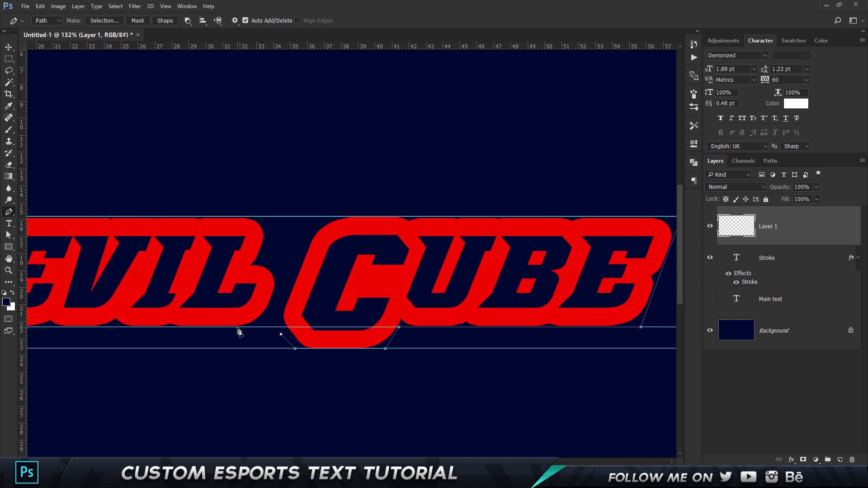
left_click(279, 326)
left_click(500, 300)
scroll(504, 301, "left", 5)
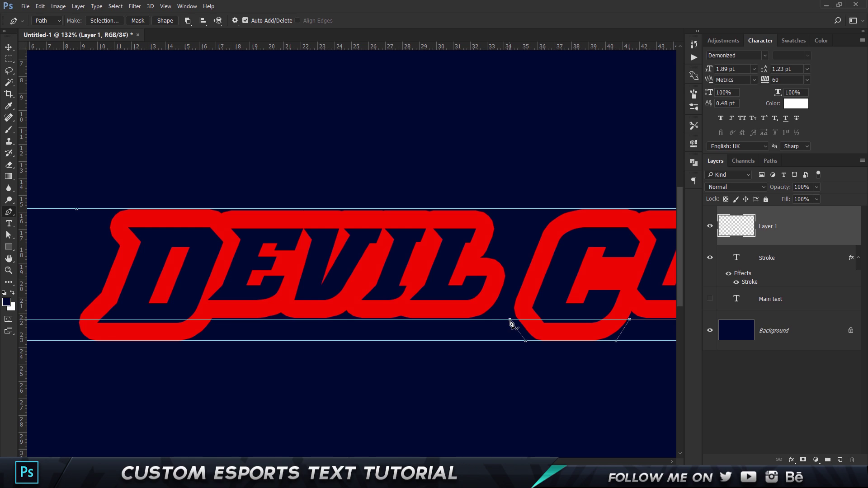
left_click(212, 319)
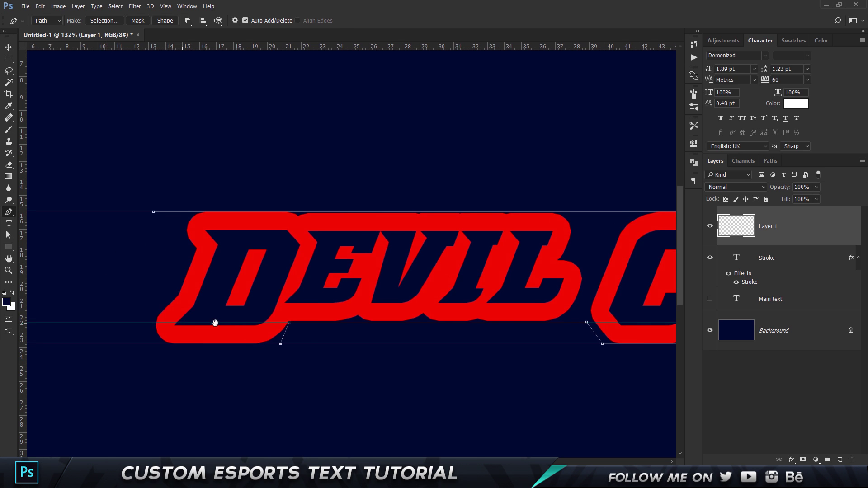
left_click_drag(83, 338, 192, 341)
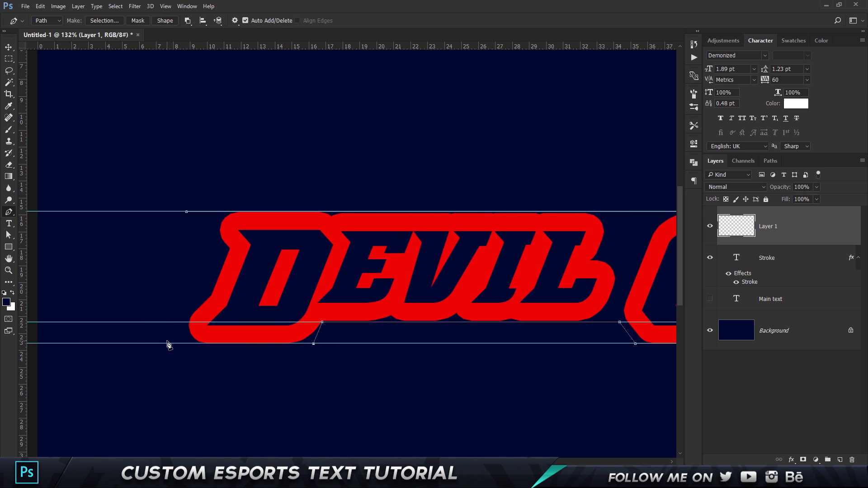
left_click(150, 344)
left_click(210, 295)
left_click(228, 250)
left_click(186, 211)
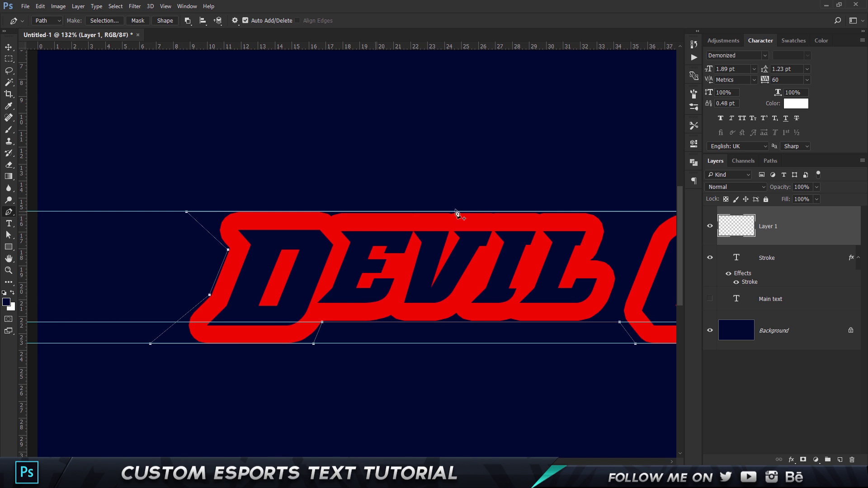
Convert the banner path to a selection and fill it with the white background colour.
key("m")
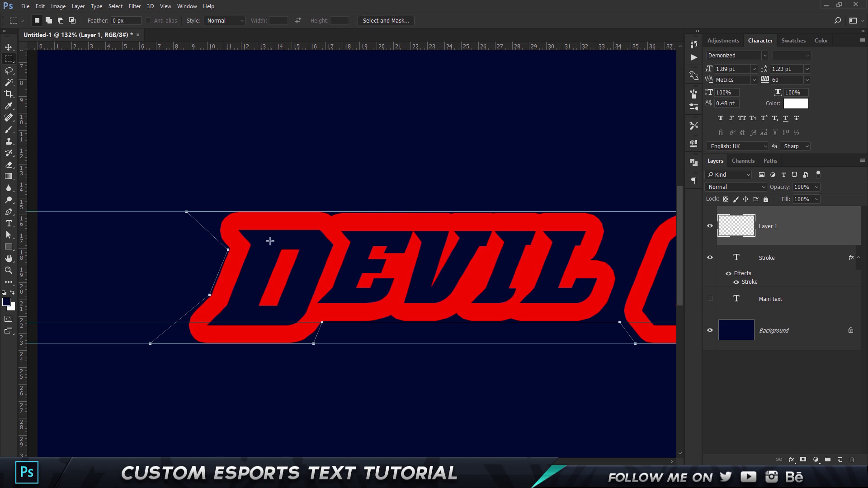
key("ctrl+Return")
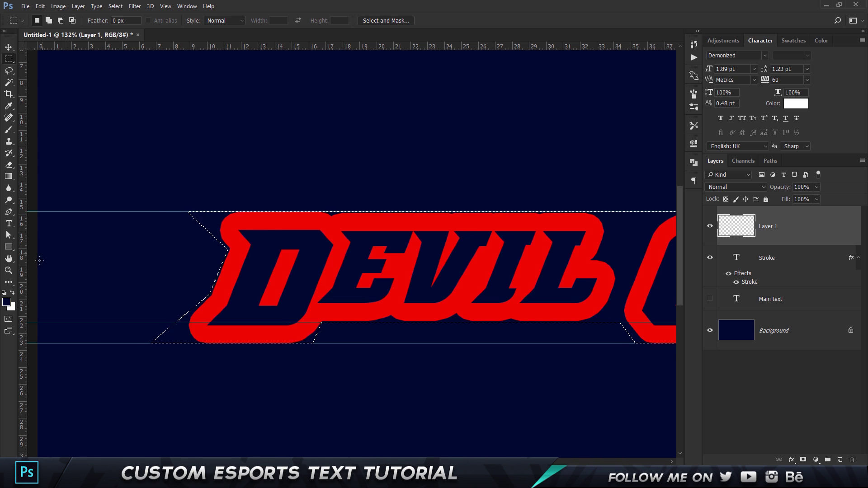
right_click(247, 162)
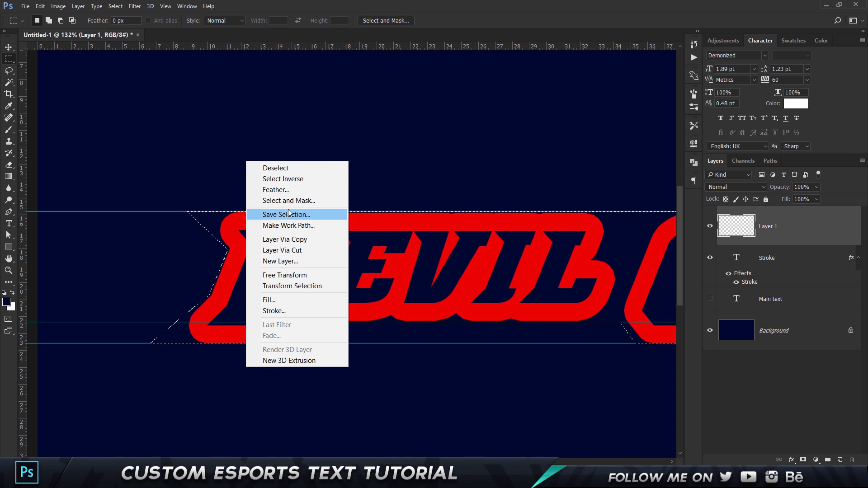
left_click(269, 300)
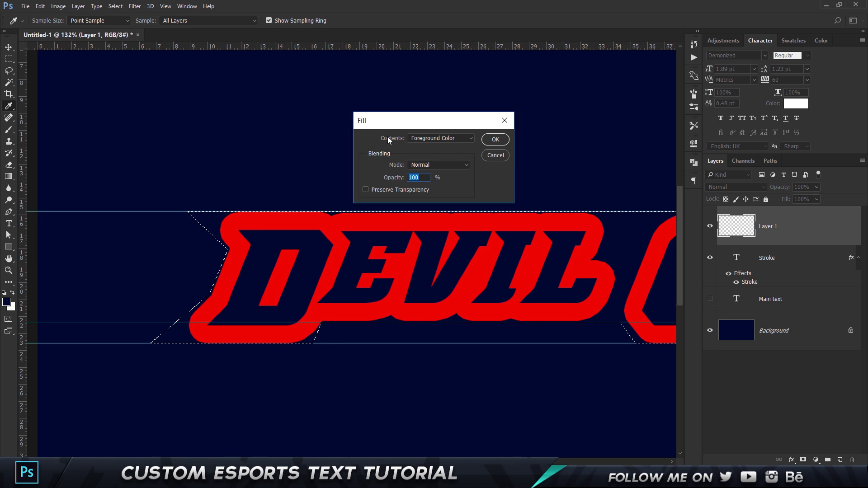
left_click(461, 141)
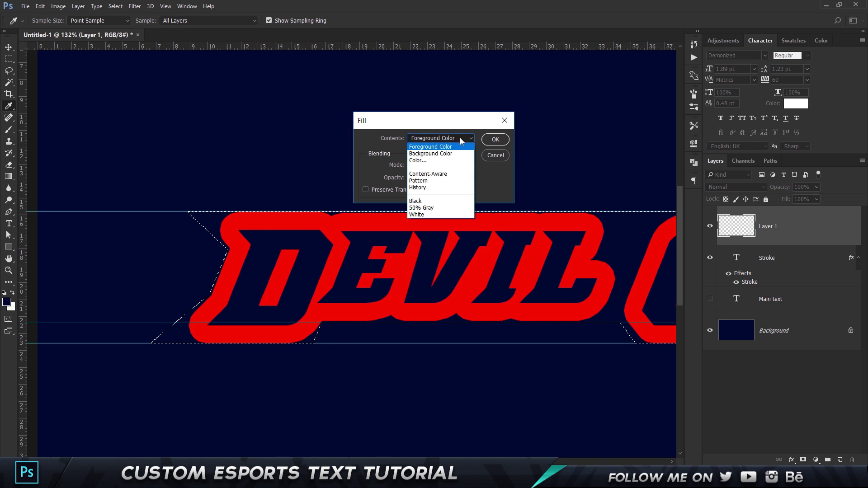
left_click(447, 146)
key("Return")
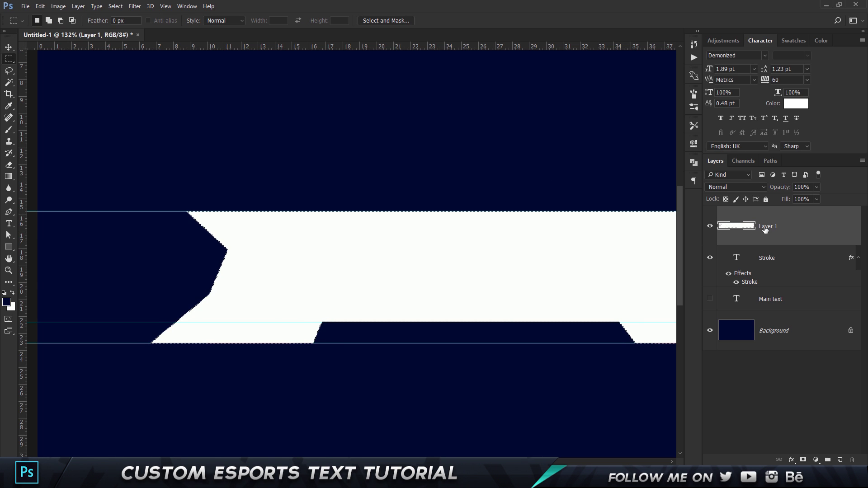
Place the banner layer under the Stroke layer, deselect, hide guides, and check the Voltron reference.
key("v")
left_click_drag(766, 230, 769, 292)
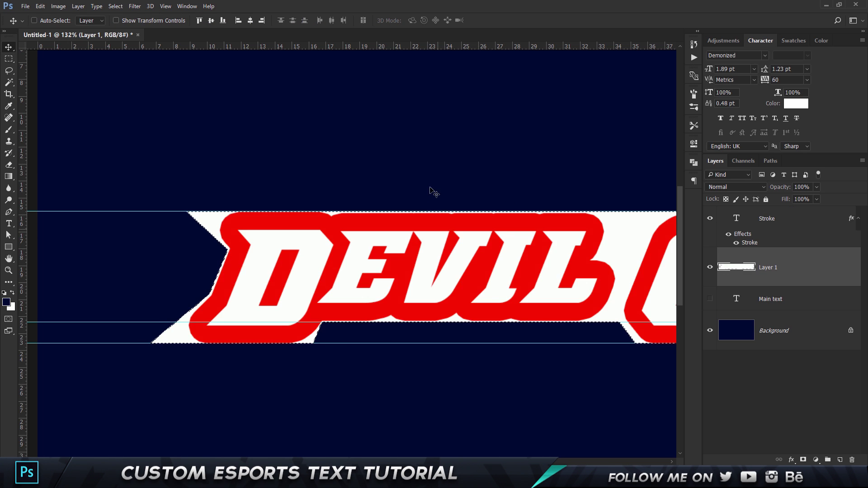
scroll(453, 181, "down", 1)
key("ctrl+d")
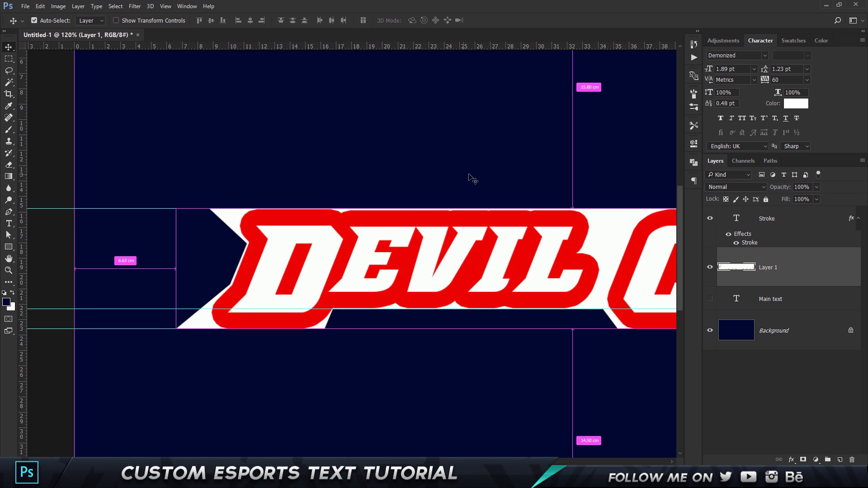
key("ctrl+semicolon")
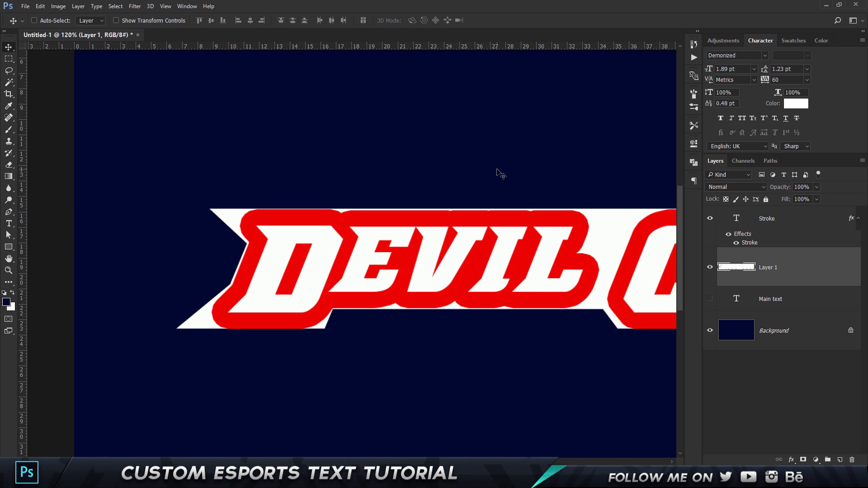
scroll(521, 169, "down", 2)
scroll(534, 164, "down", 2)
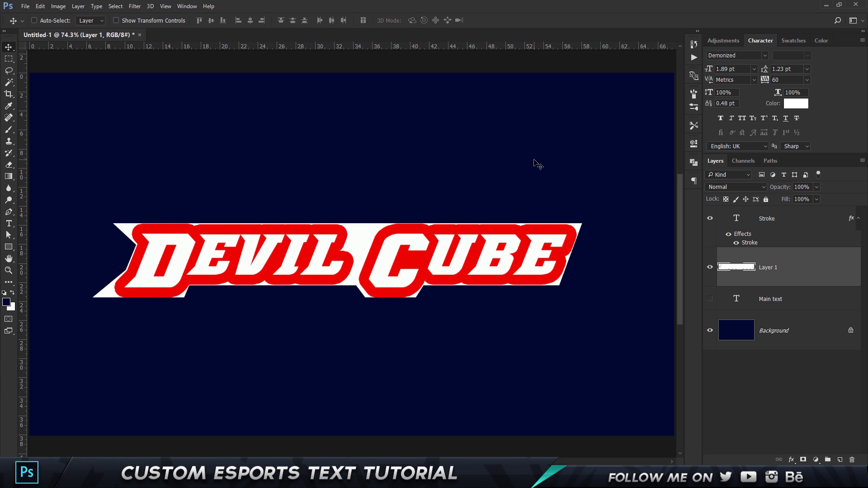
key("alt+Tab")
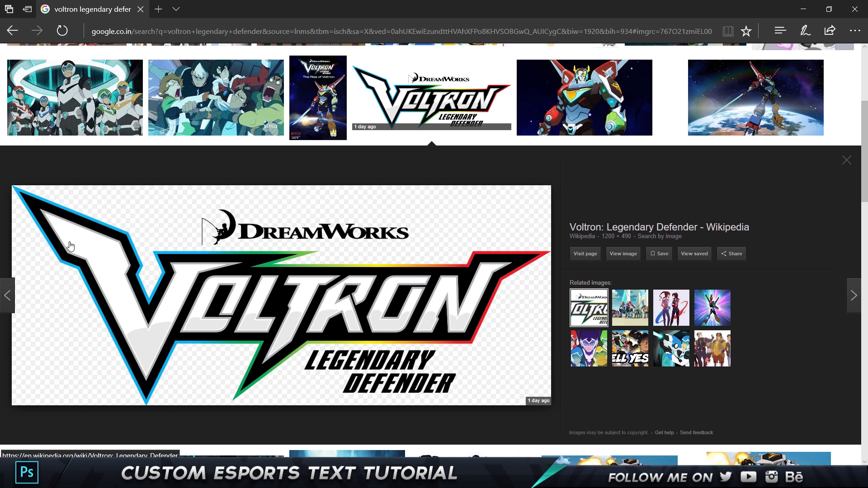
key("alt+Tab")
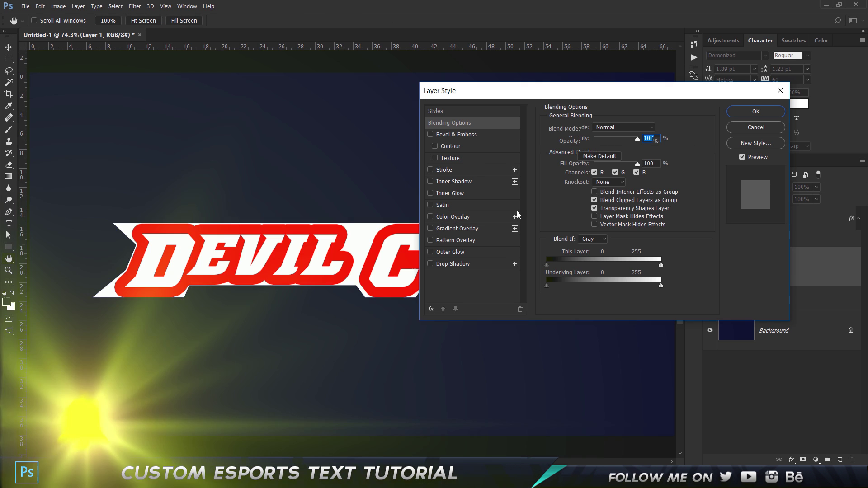
Give the banner layer a black Color Overlay.
left_click(471, 216)
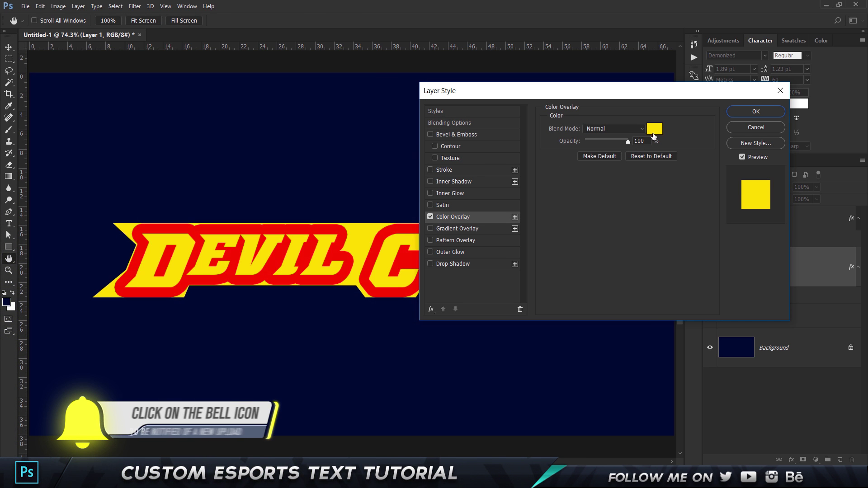
left_click(655, 129)
left_click(417, 342)
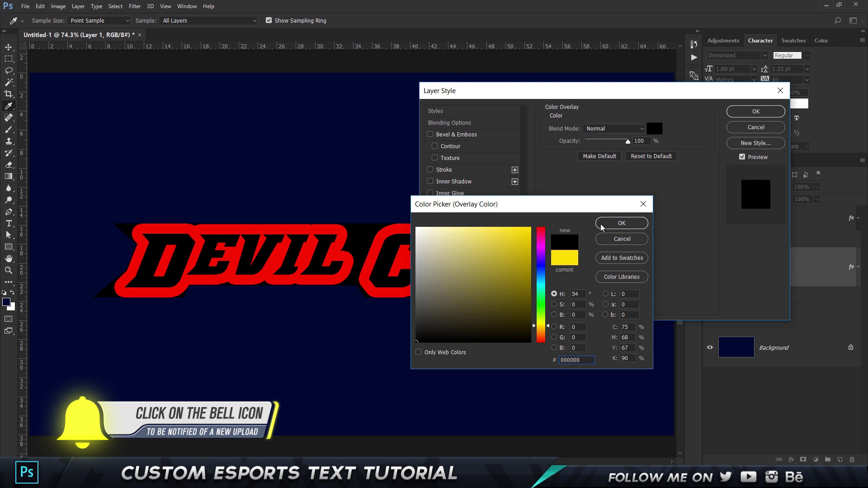
left_click(622, 223)
left_click(756, 111)
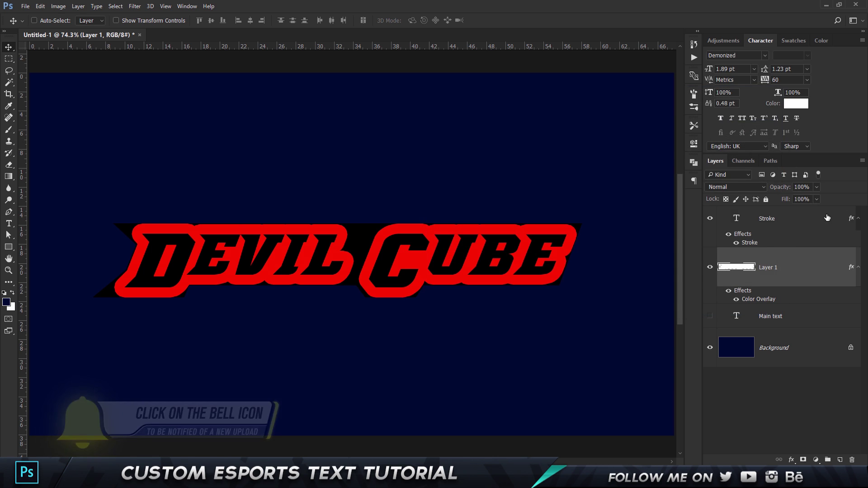
Change the Stroke layer's outline colour to black and move Main text above the banner.
left_click(828, 218)
key("h")
double_click(809, 218)
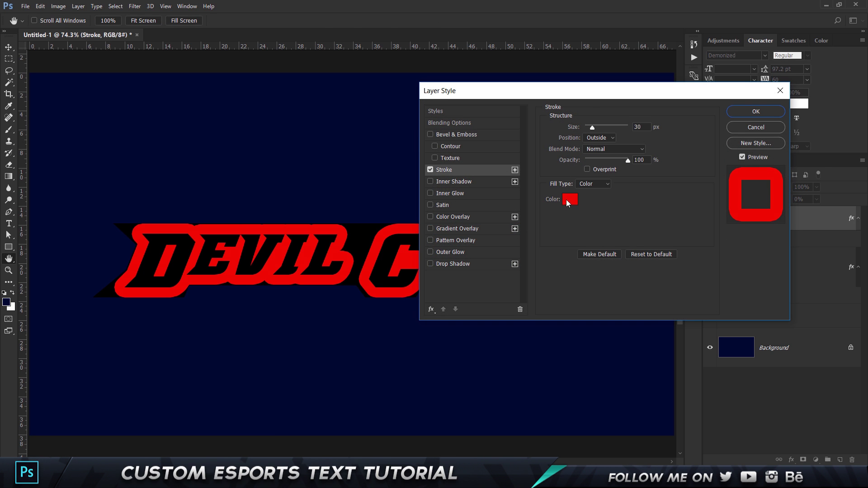
left_click(569, 200)
left_click_drag(454, 307, 386, 360)
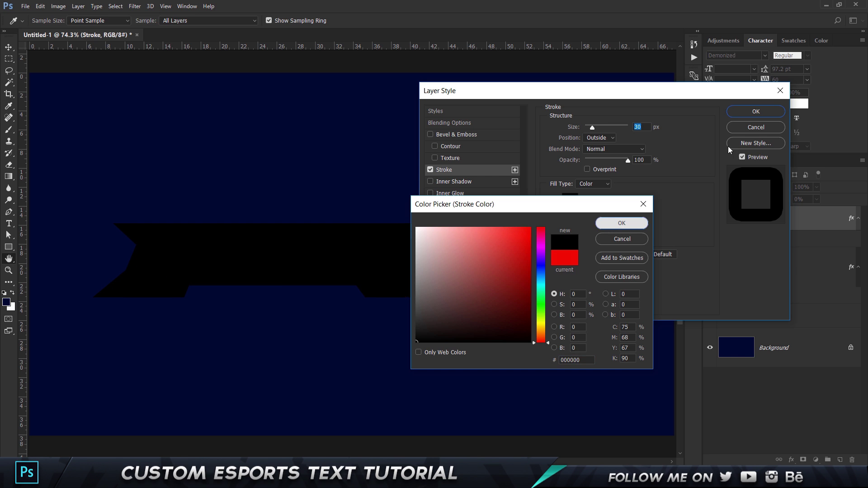
key("Return")
key("Return")
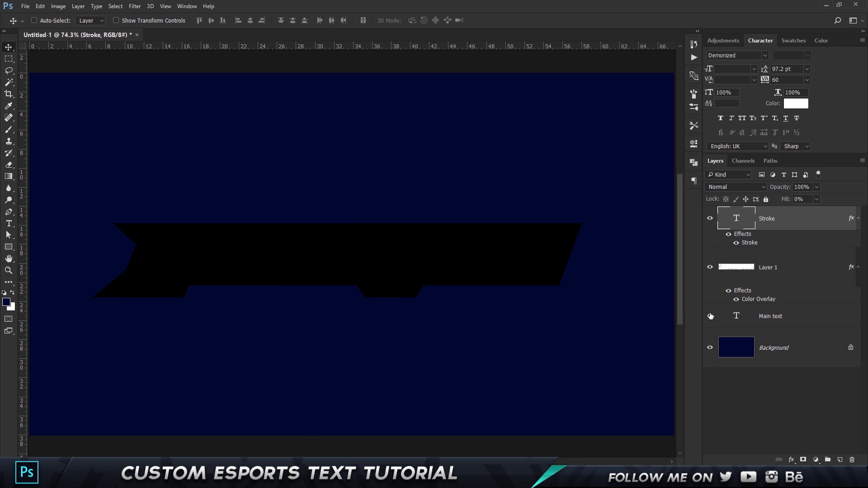
left_click_drag(789, 318, 789, 250)
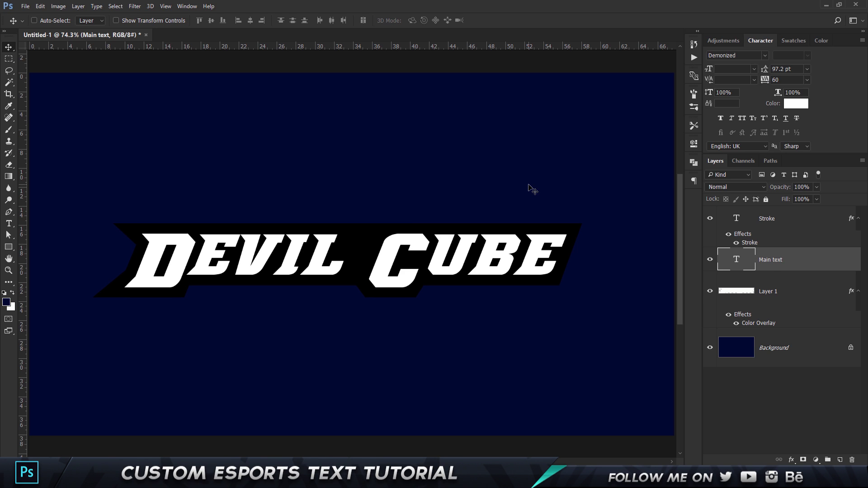
Merge the Stroke layer with Layer 1, move Main text above it, and hide the rulers.
key("alt+bracketright")
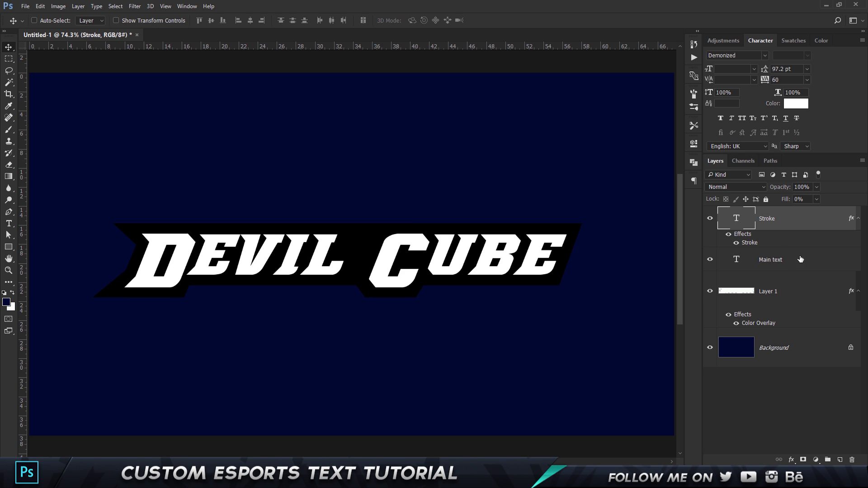
key("ctrl")
key("ctrl")
left_click(792, 290, "ctrl")
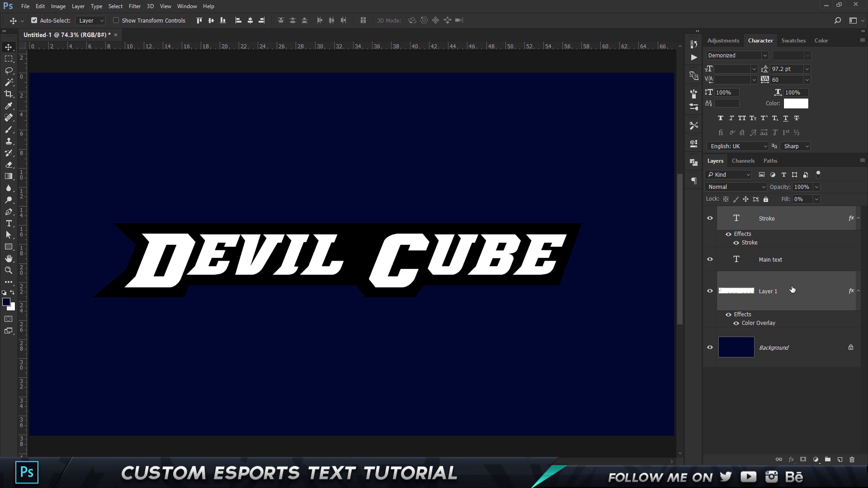
right_click(792, 289)
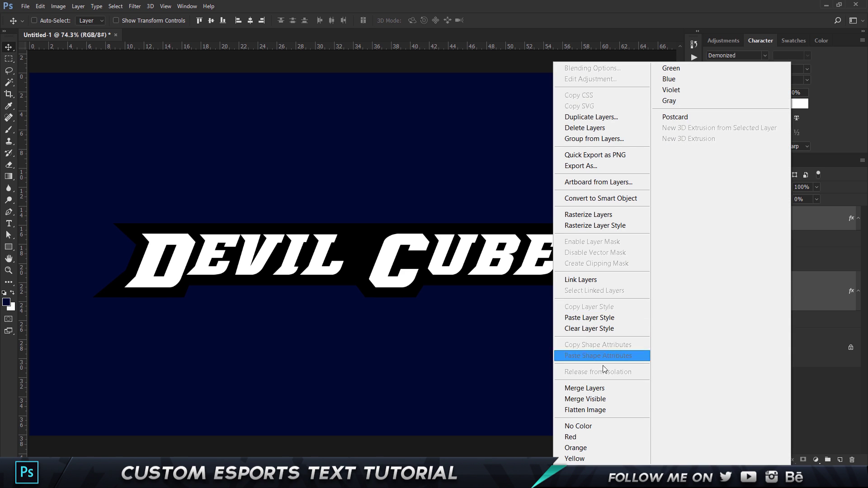
left_click(590, 389)
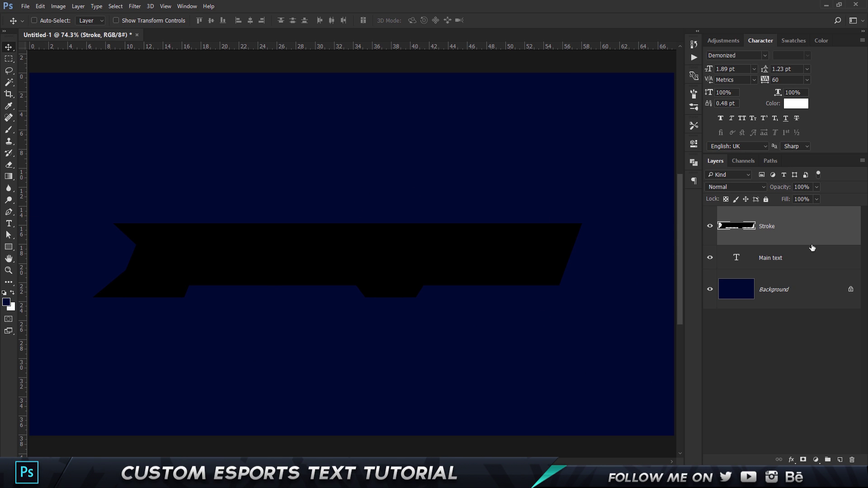
mouse_move(796, 258)
left_mouse_down()
mouse_move(803, 223)
mouse_move(787, 206)
mouse_move(775, 209)
left_mouse_up()
left_click_drag(796, 261, 789, 209)
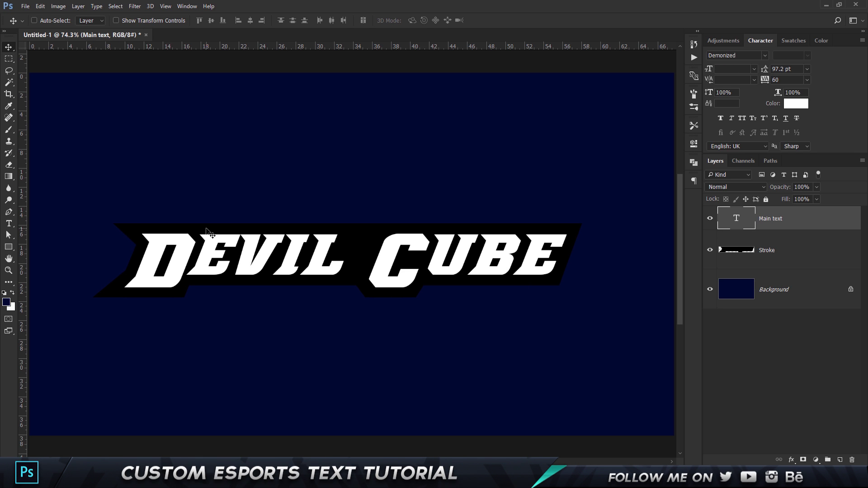
key("ctrl+r")
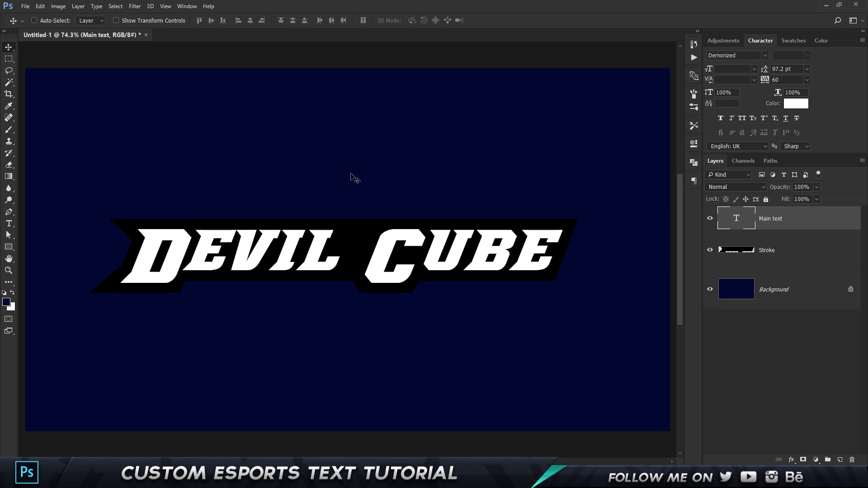
Add a 4 px inside gradient Stroke to the merged banner layer and open its gradient.
left_click(799, 251)
double_click(799, 251)
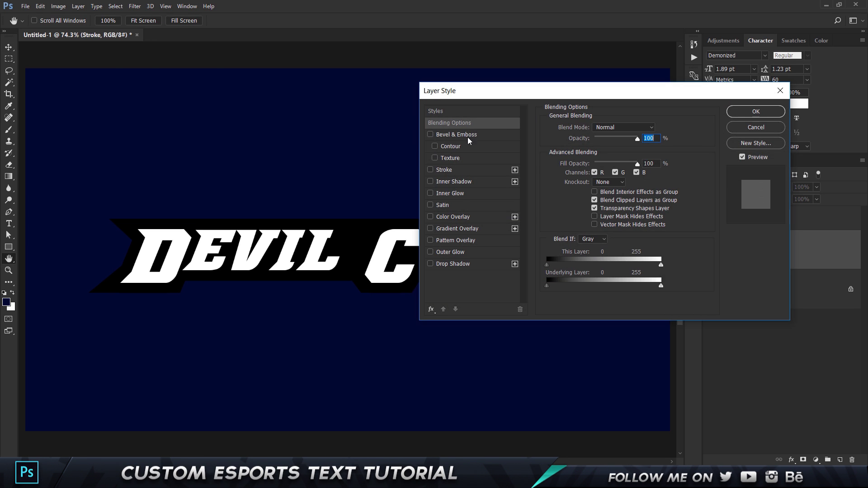
left_click(444, 170)
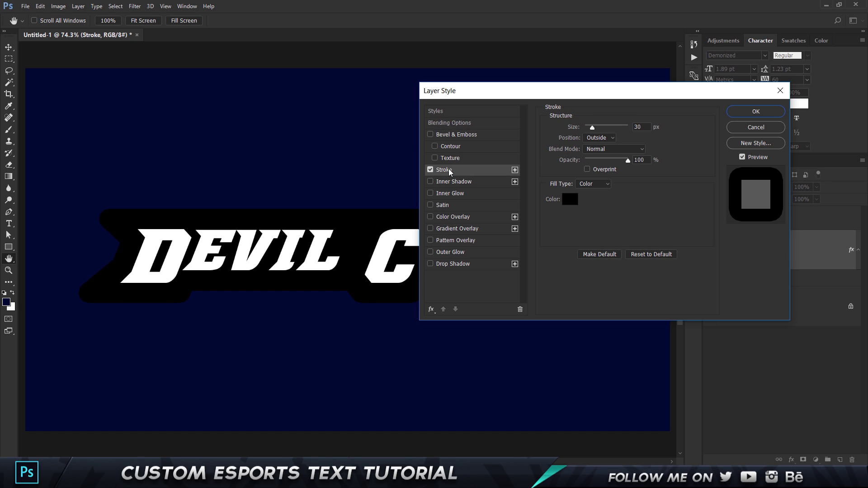
left_click(599, 138)
left_click(595, 154)
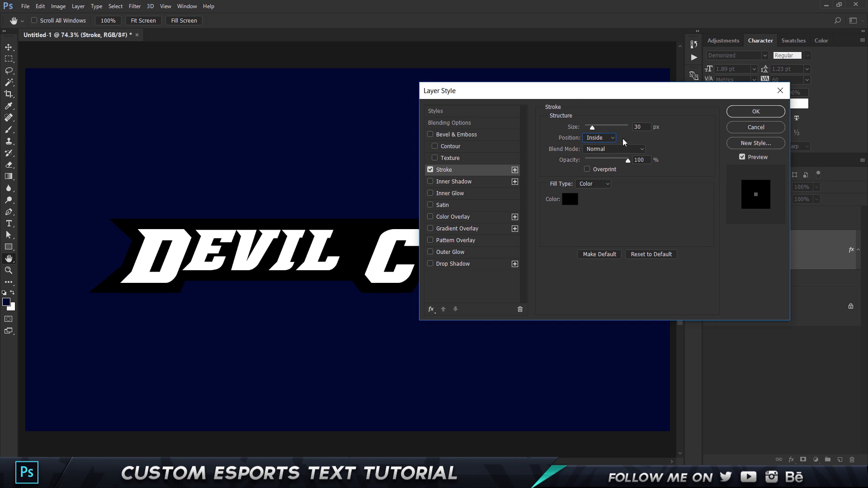
left_click(600, 182)
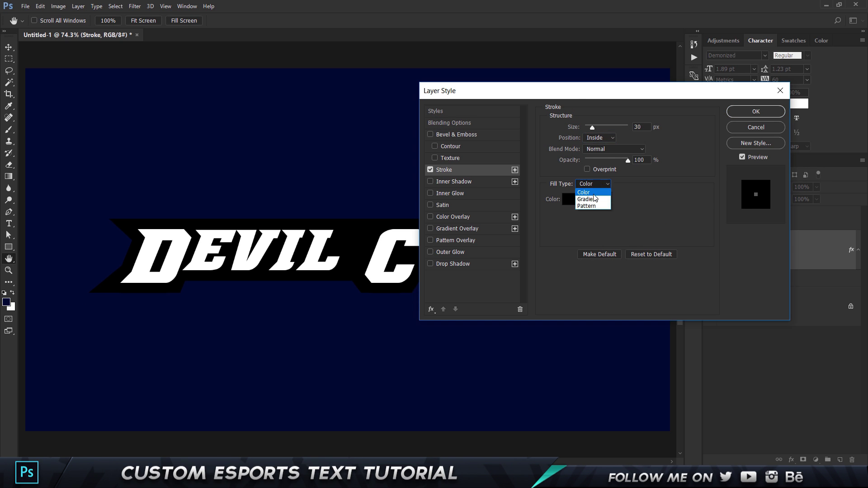
left_click(592, 196)
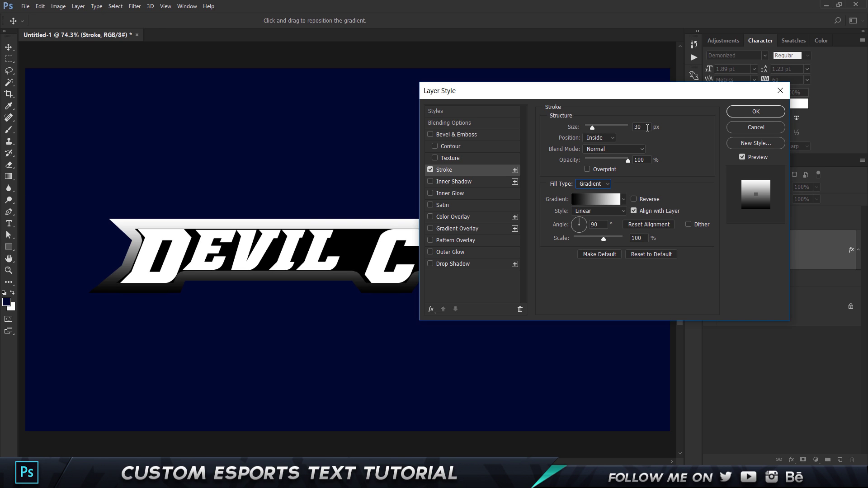
type("5")
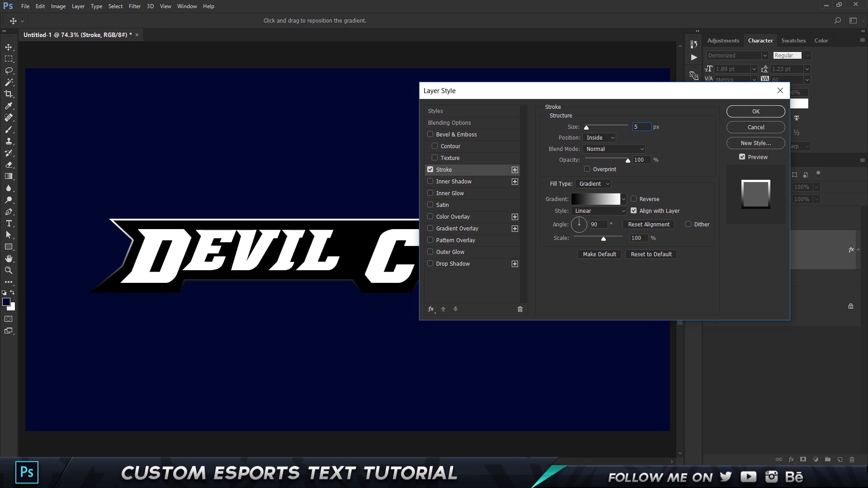
key("Down")
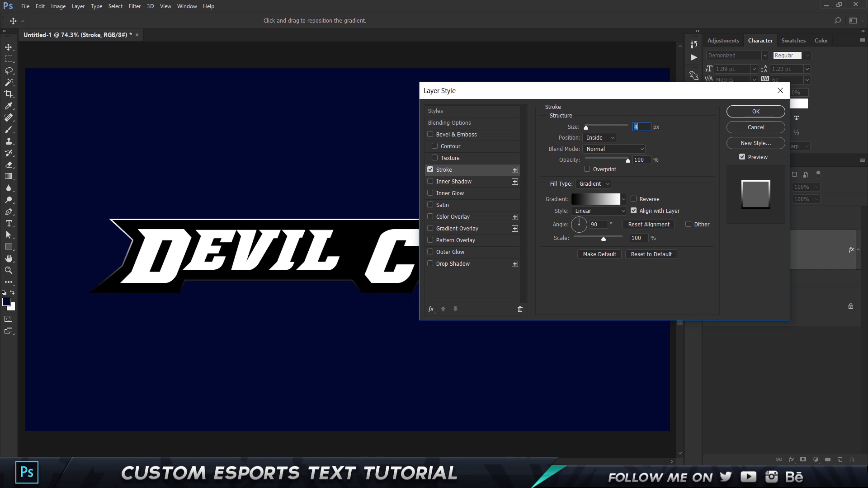
left_click(587, 200)
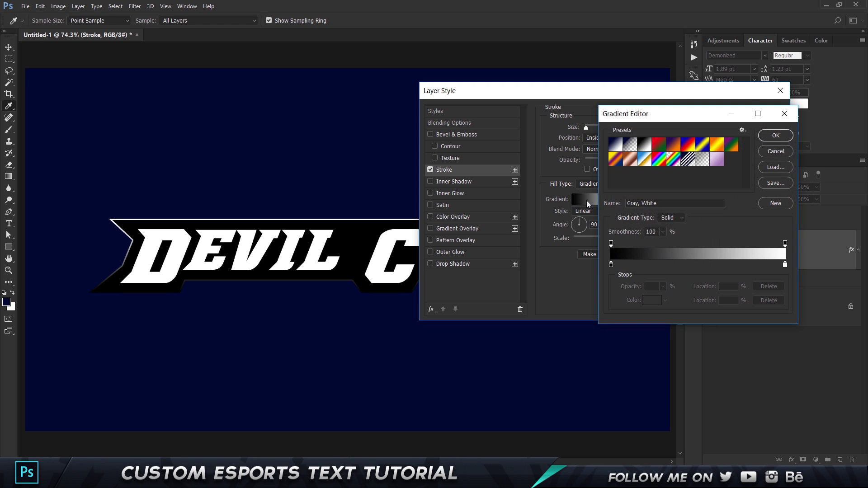
Start from the Spectrum gradient, removing the red and magenta stops so it runs blue-green-yellow-red.
left_click(659, 159)
key("alt")
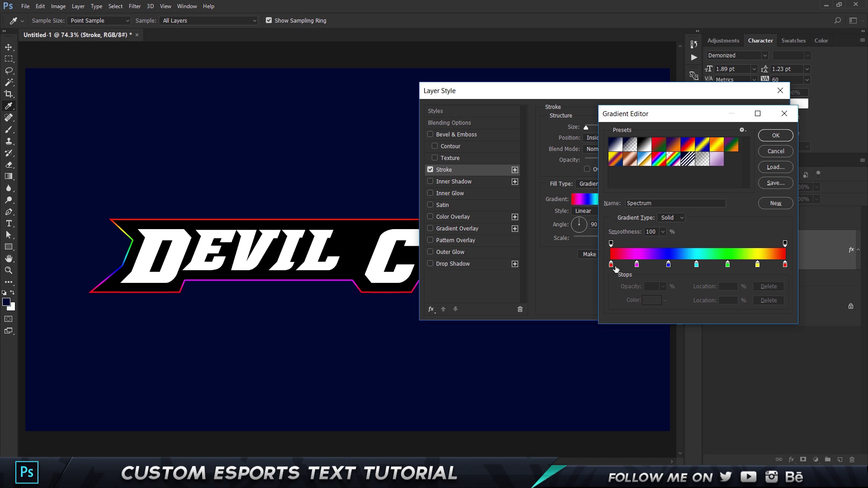
left_click_drag(612, 264, 614, 281)
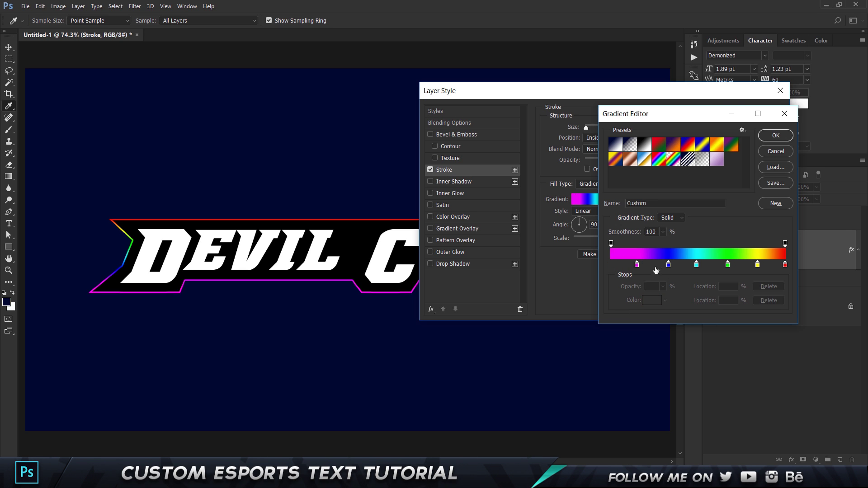
mouse_move(669, 266)
left_mouse_down()
mouse_move(593, 266)
mouse_move(638, 283)
left_mouse_up()
left_click_drag(729, 264, 664, 270)
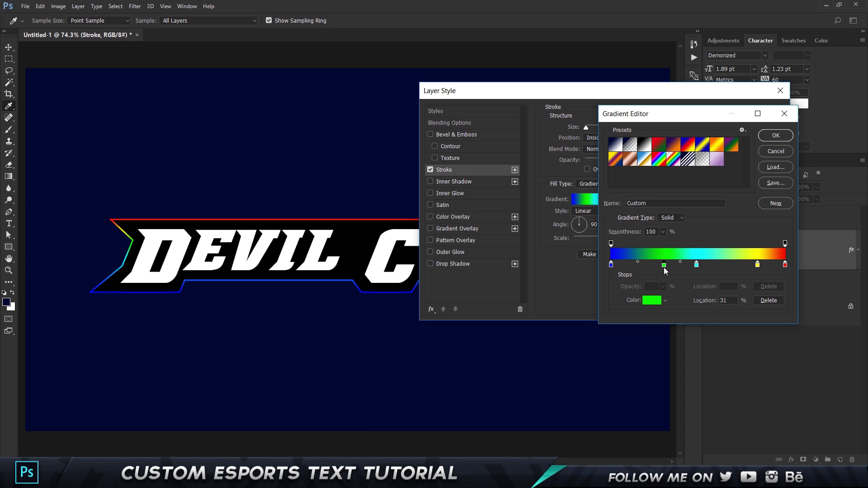
left_click_drag(757, 265, 702, 312)
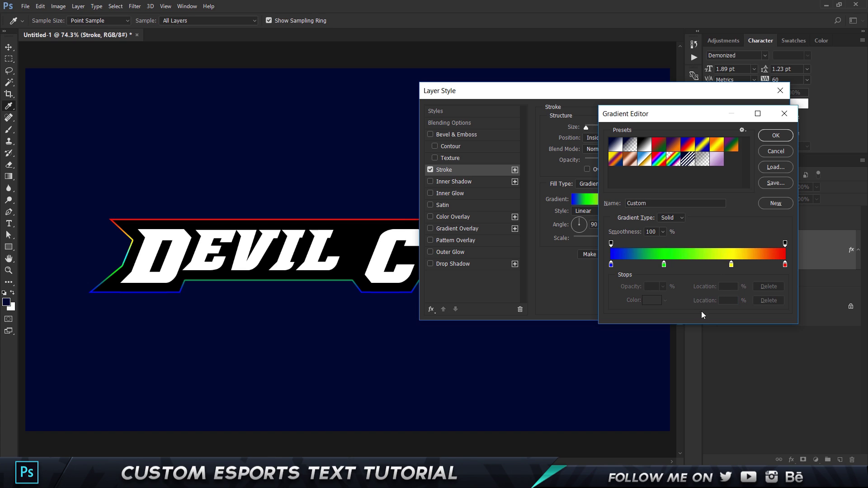
Set the green stop to 33% and the yellow stop to 66%, then accept the gradient.
left_click(612, 265)
left_click(786, 265)
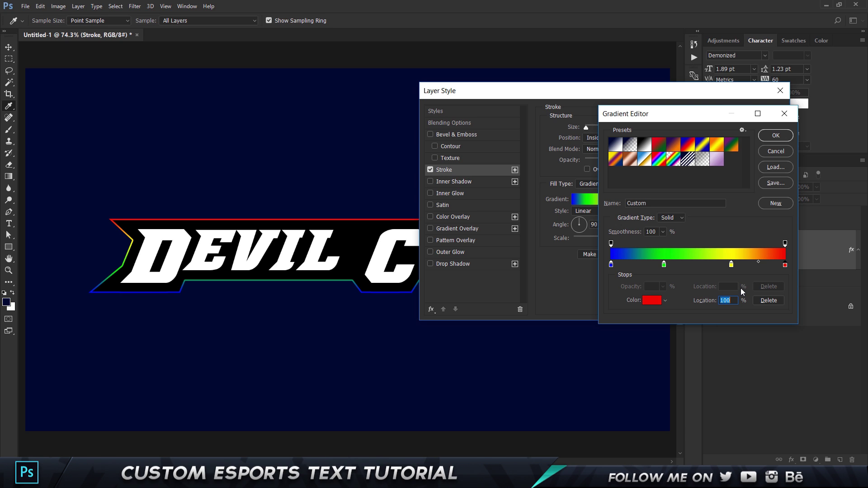
left_click(664, 265)
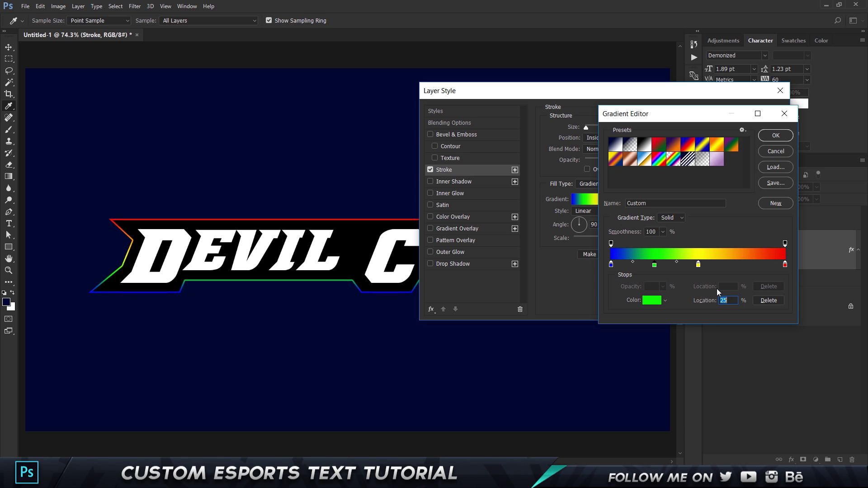
type("33")
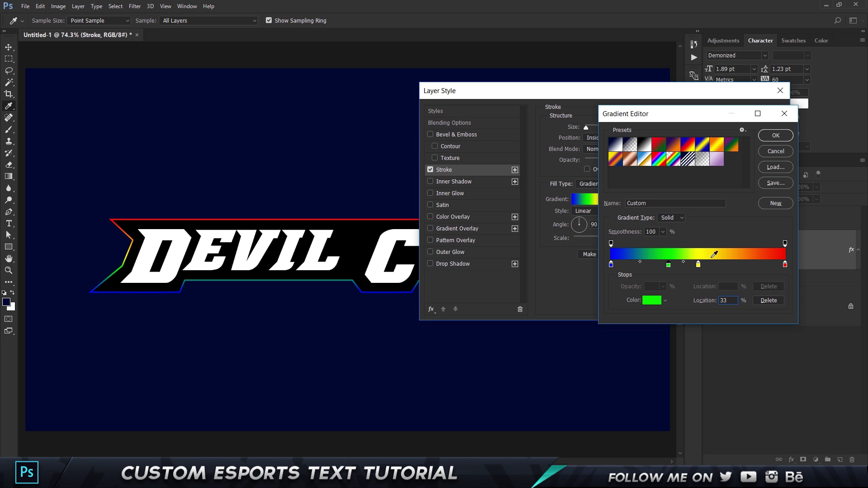
left_click(699, 266)
type("66")
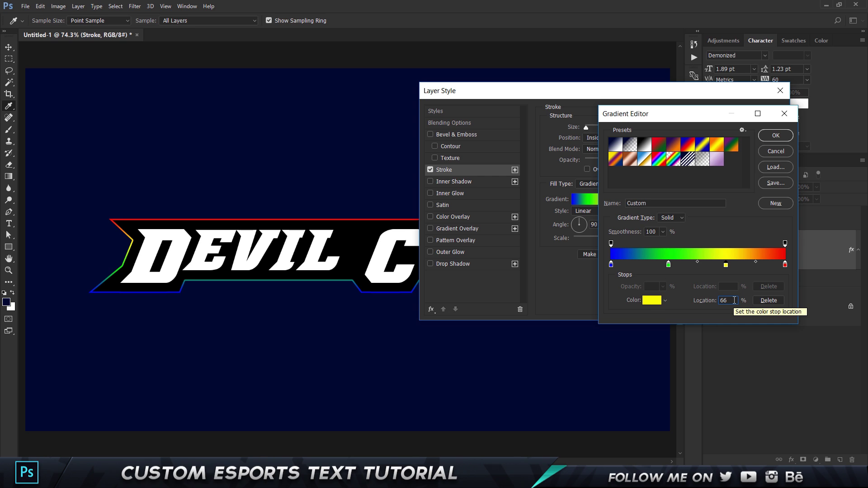
left_click(775, 135)
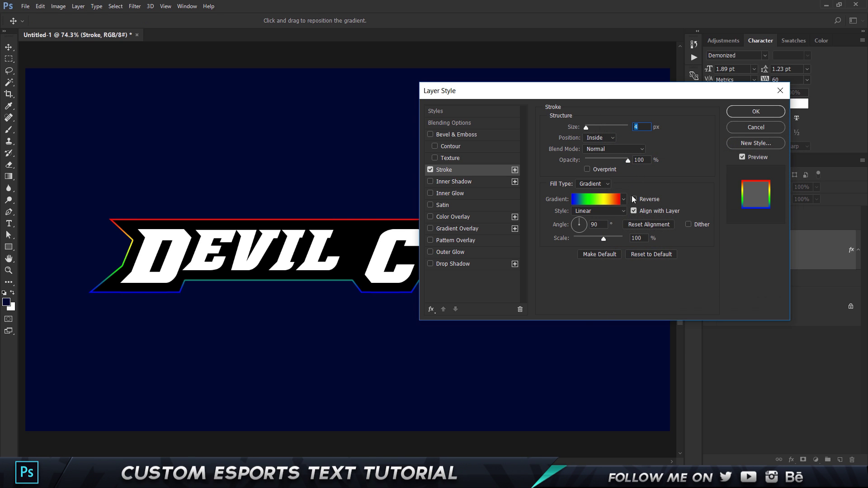
Set the outline gradient angle to 0° and increase the banner stroke size to 6 px.
double_click(603, 224)
type("0")
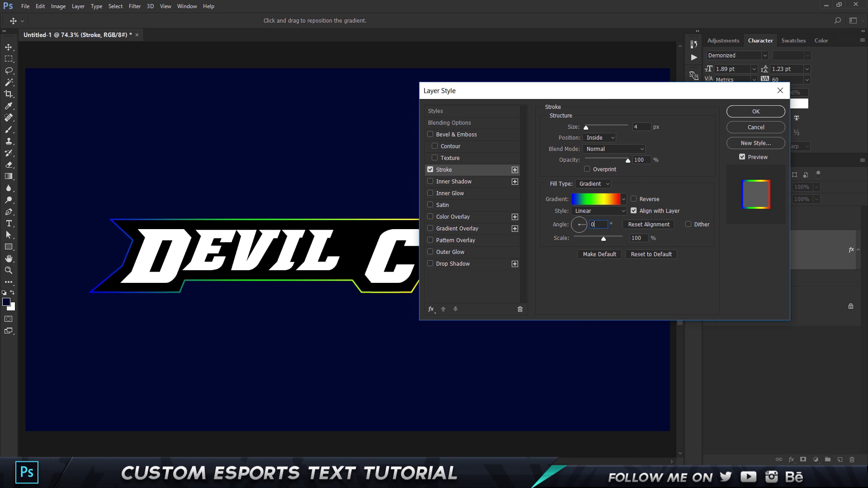
left_click(747, 111)
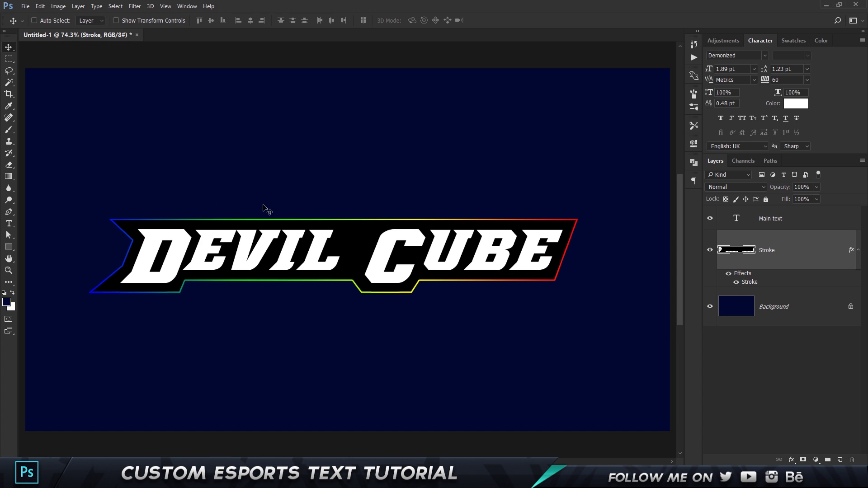
double_click(811, 242)
left_click(452, 171)
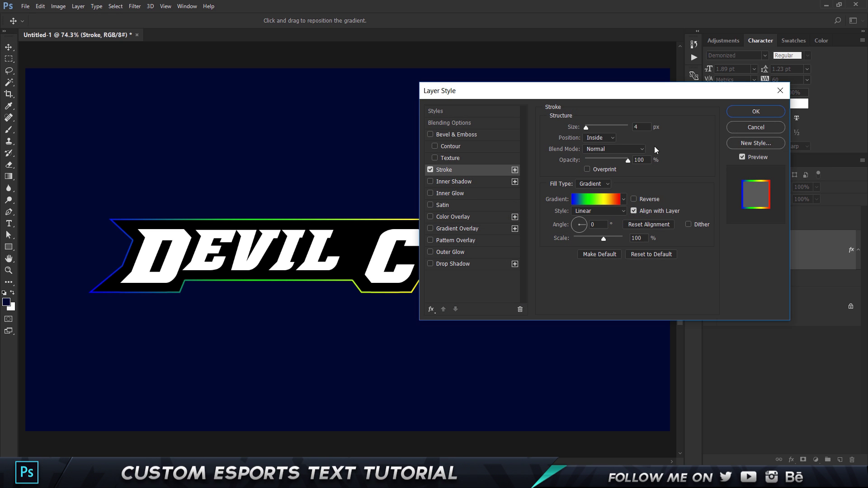
double_click(644, 129)
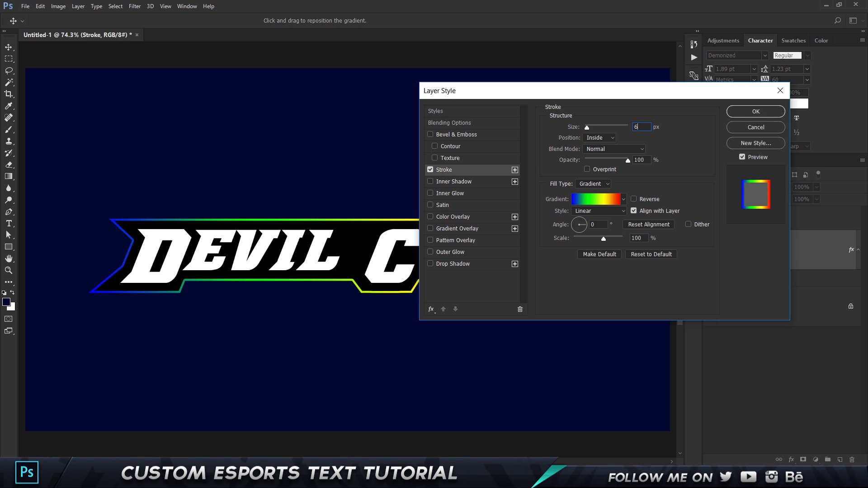
left_click(757, 111)
left_click(807, 221)
Recolour the Main text to off-white #f5f5f5.
key("h")
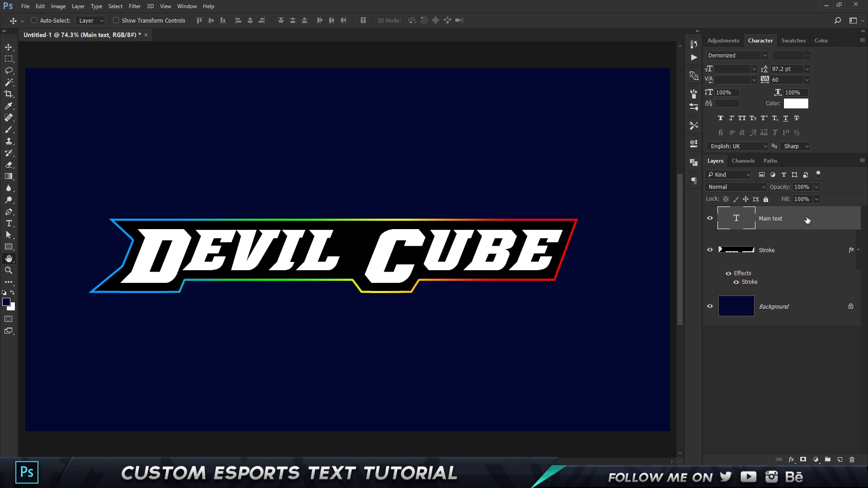
double_click(808, 220)
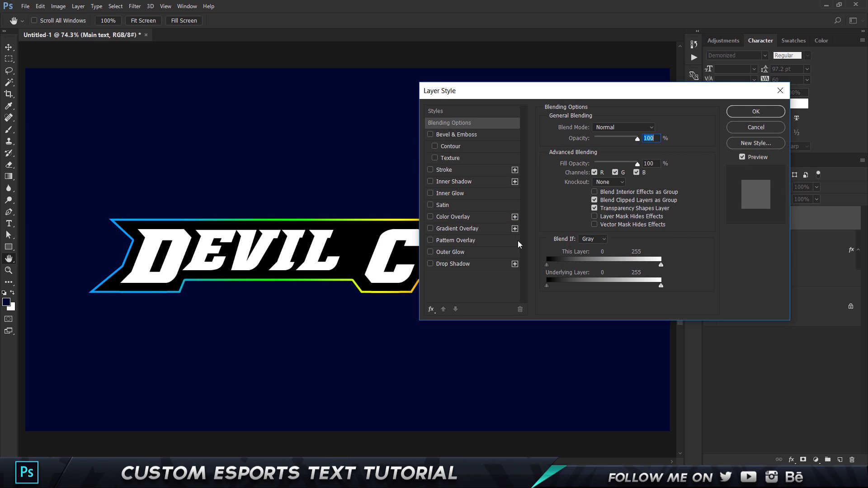
left_click(769, 128)
left_click(799, 106)
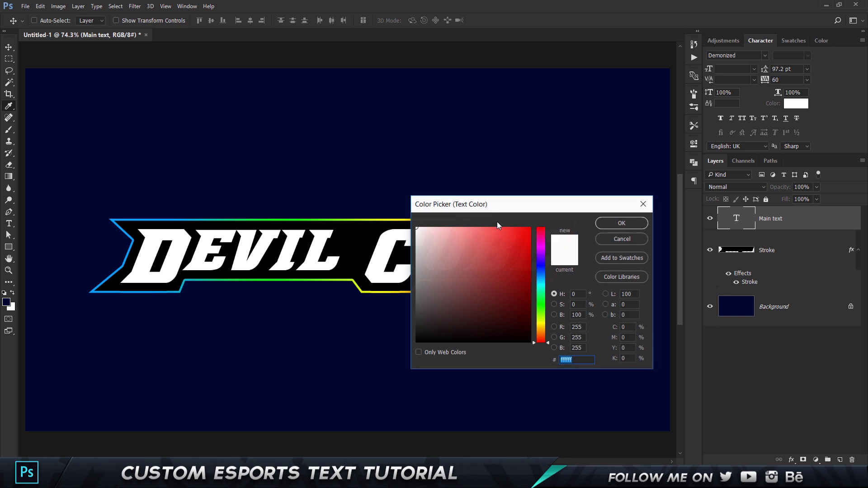
left_click(417, 230)
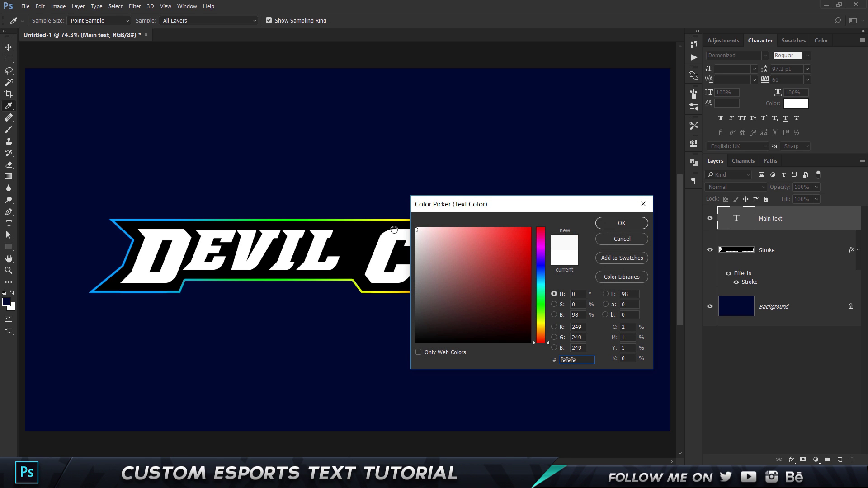
left_click(635, 224)
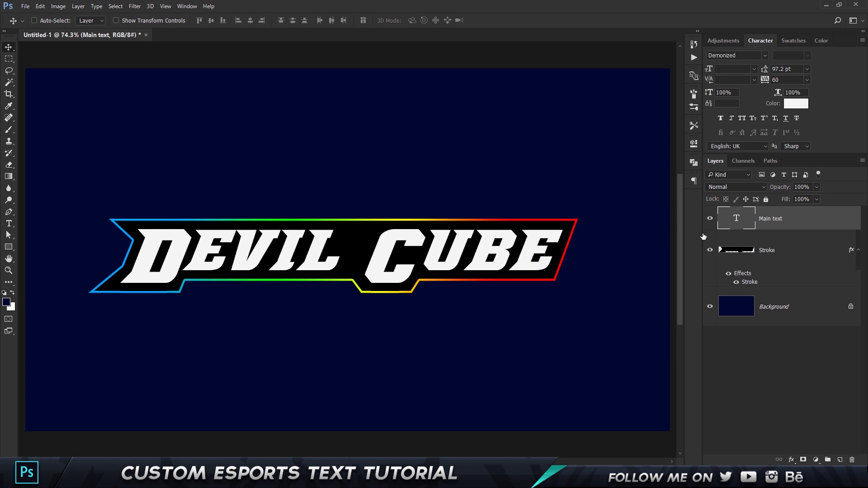
Open the Main text layer's Layer Style and enable Stroke.
key("h")
double_click(810, 219)
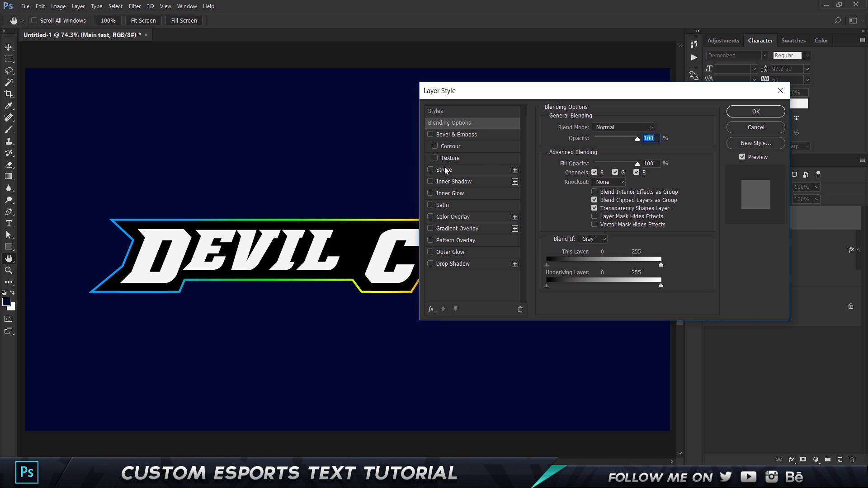
left_click(445, 169)
Make the text stroke a solid light grey #a6a6a6 at 4 px and apply it.
left_click(592, 183)
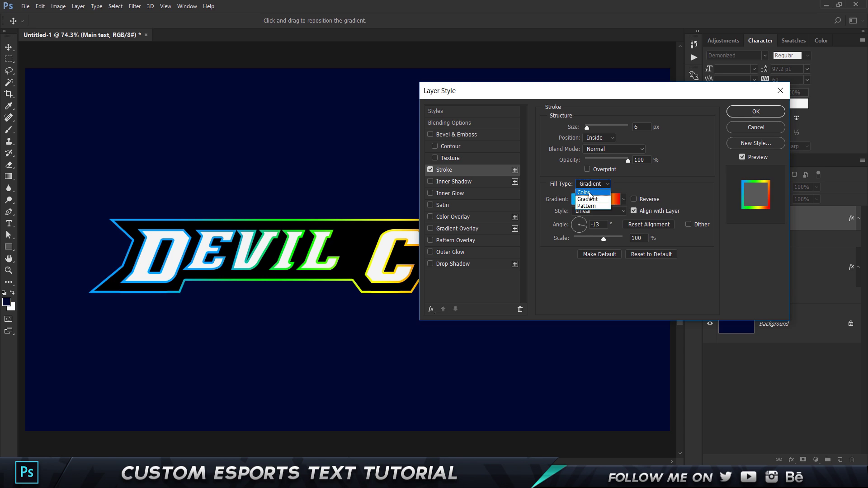
left_click(590, 193)
left_click(571, 199)
left_click(426, 250)
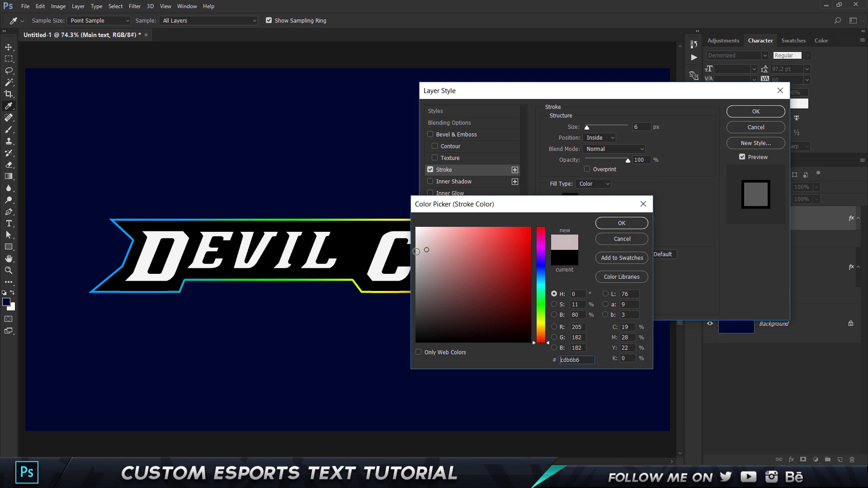
left_click_drag(398, 257, 373, 283)
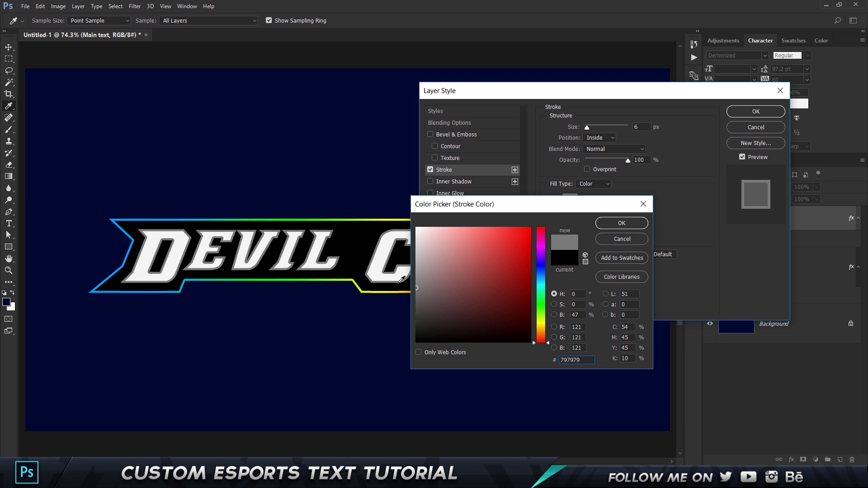
left_click(629, 224)
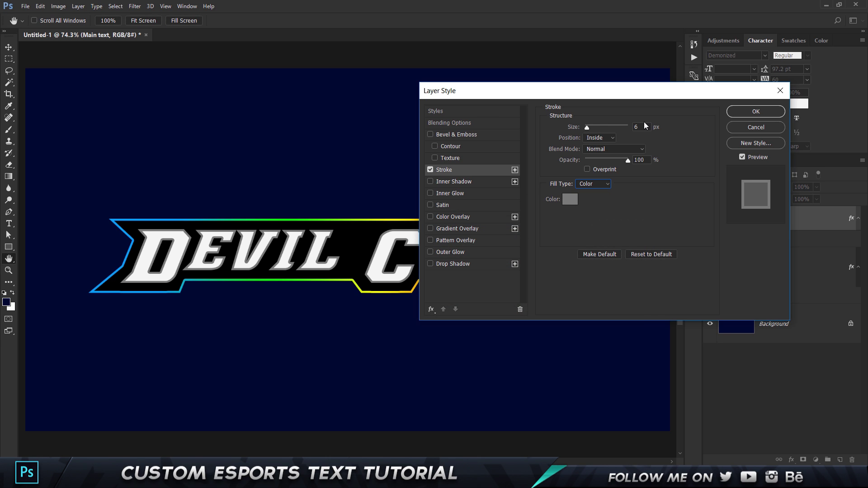
type("3")
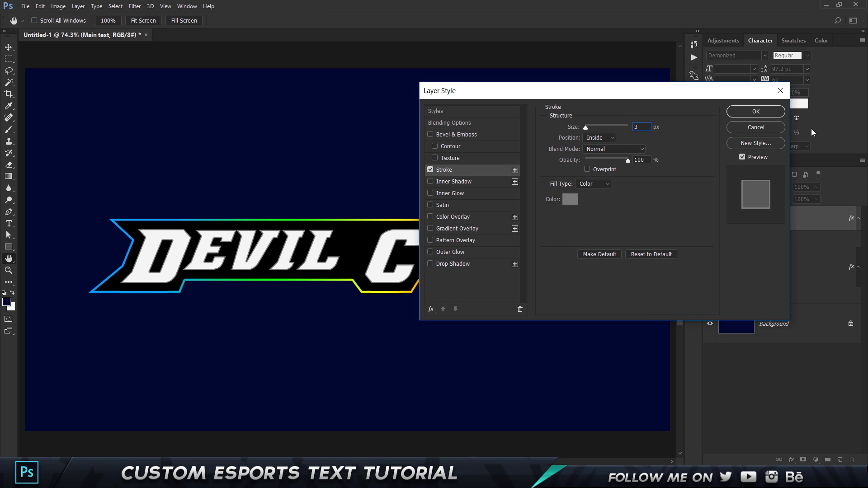
key("Up")
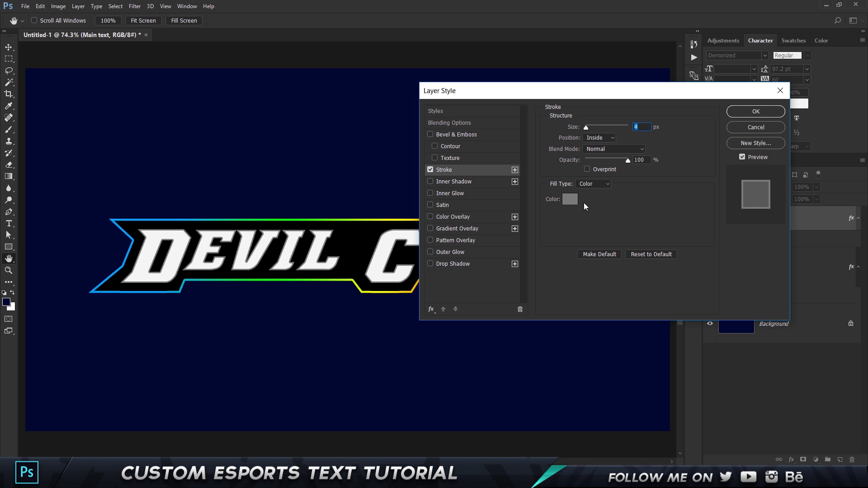
left_click(570, 199)
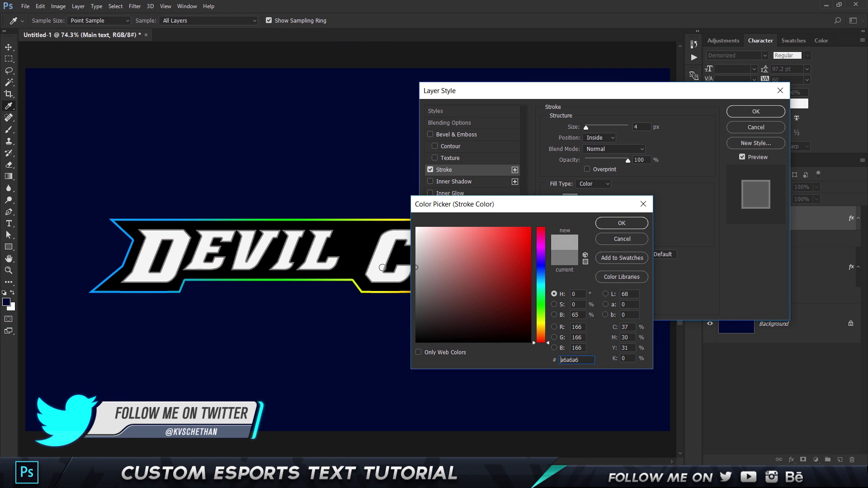
left_click(622, 223)
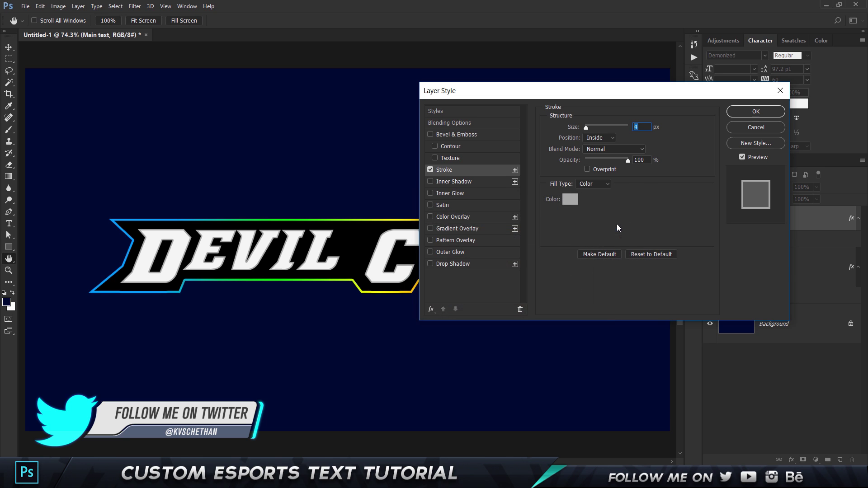
left_click(770, 113)
scroll(115, 270, "up", 4)
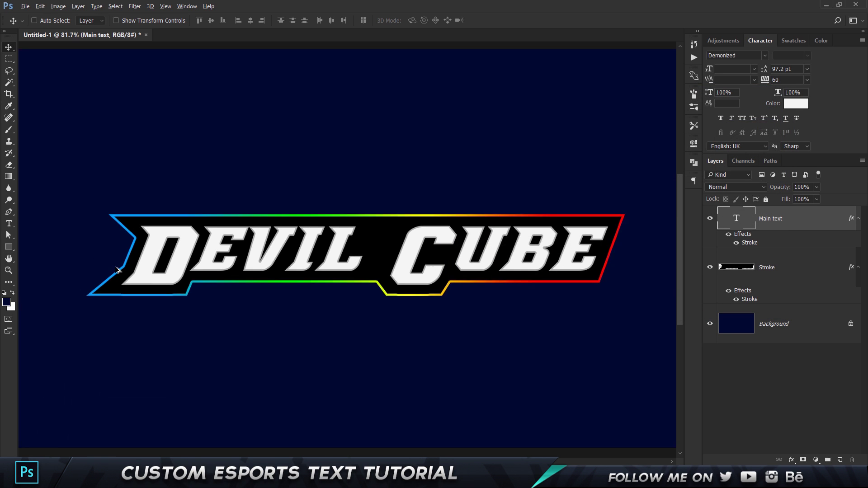
Rename the text layer to 'Main text with Grey Stroke' and duplicate it with Ctrl+J.
scroll(116, 270, "up", 3)
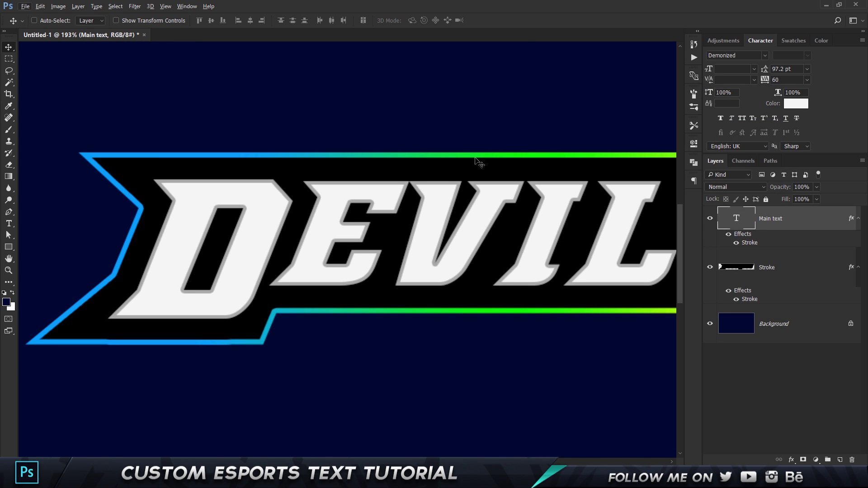
left_click_drag(475, 159, 414, 161)
scroll(205, 188, "down", 2)
scroll(386, 171, "up", 2)
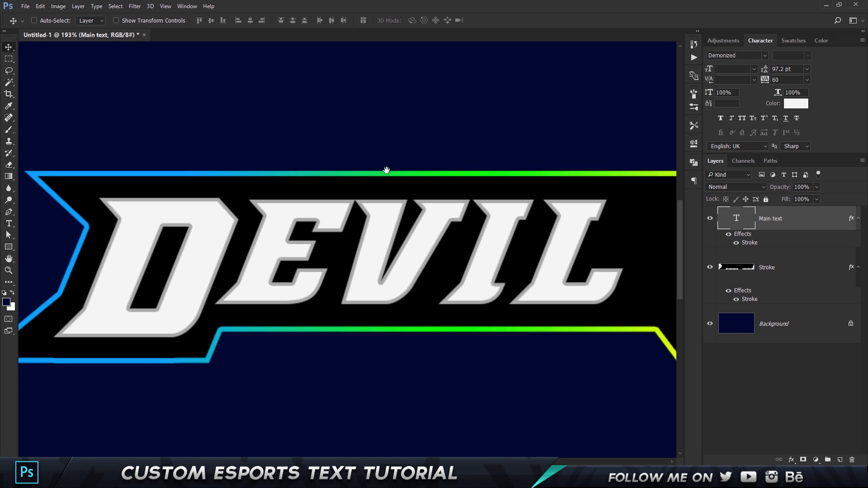
scroll(481, 186, "down", 2)
double_click(769, 219)
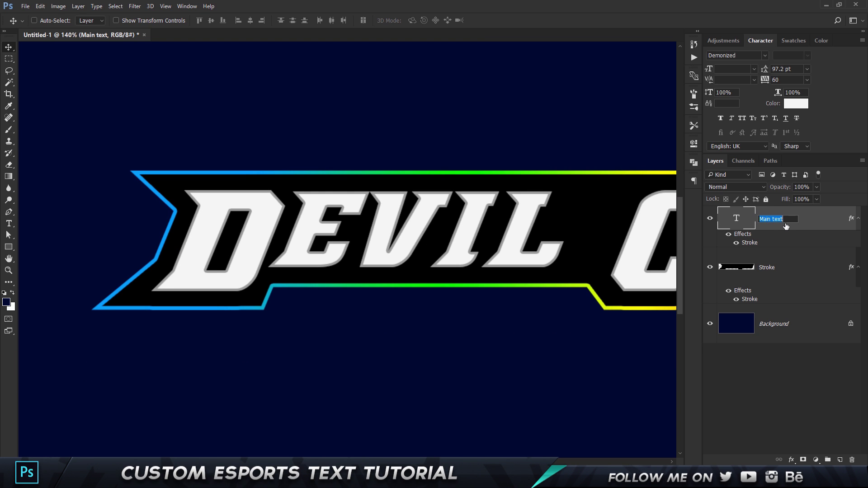
left_click(785, 223)
type("with Grey Stroke")
key("Return")
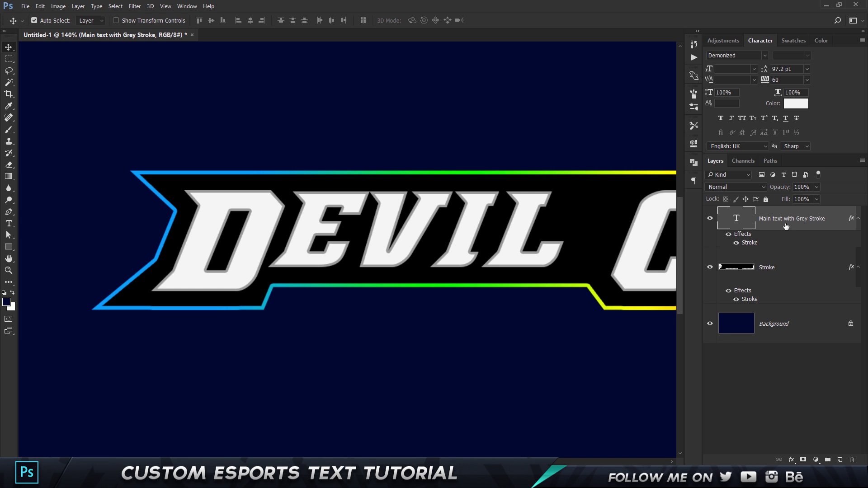
key("ctrl+j")
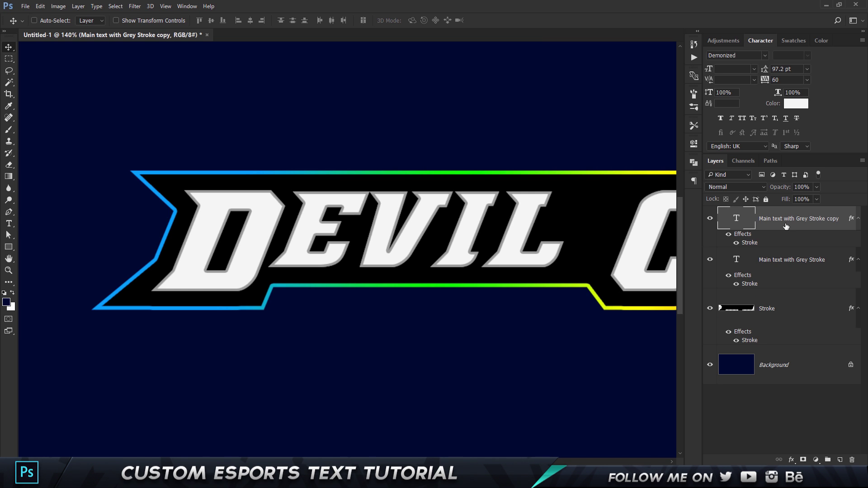
Clear the copy layer's effects and recolour its DEVIL CUBE text to grey #9a9a9a.
right_click(786, 226)
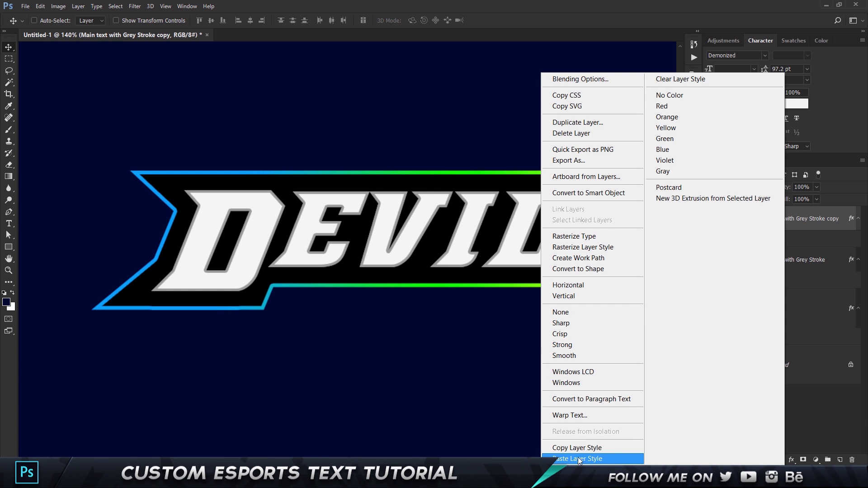
left_click(682, 79)
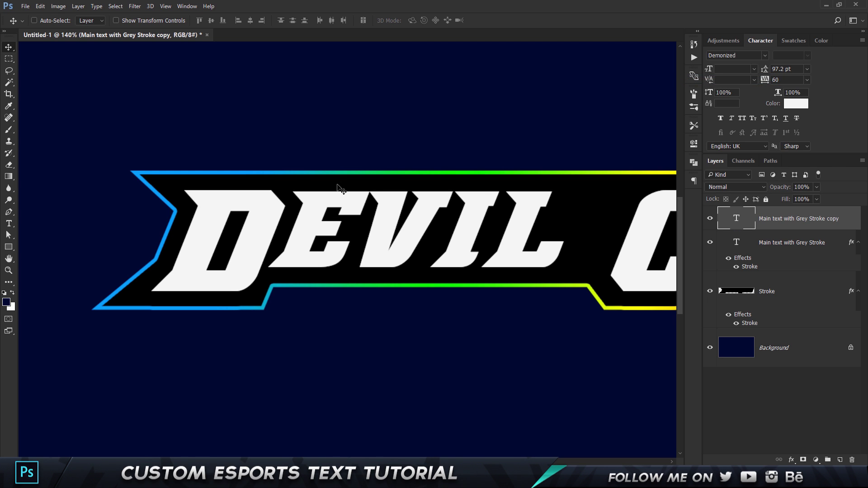
double_click(737, 218)
left_click(796, 104)
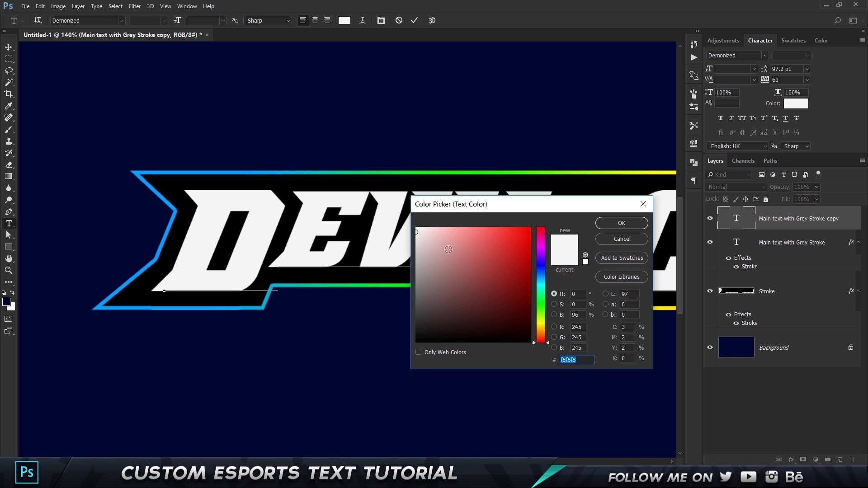
left_click_drag(417, 237, 416, 274)
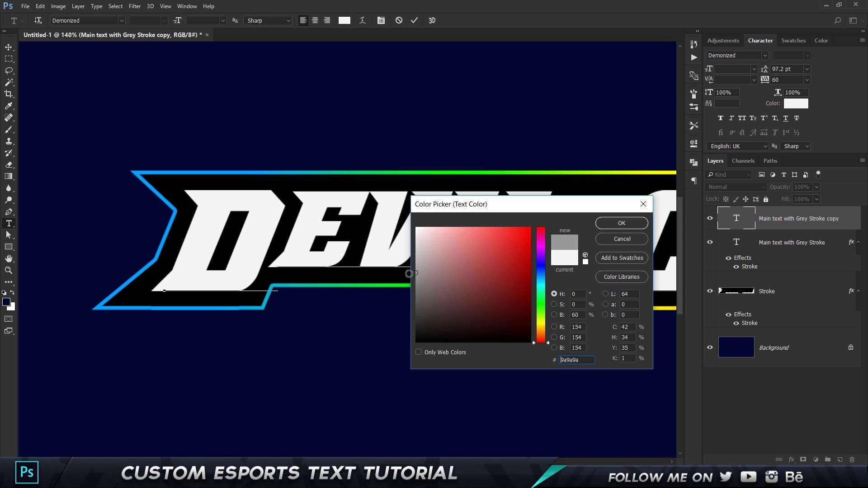
left_click(629, 226)
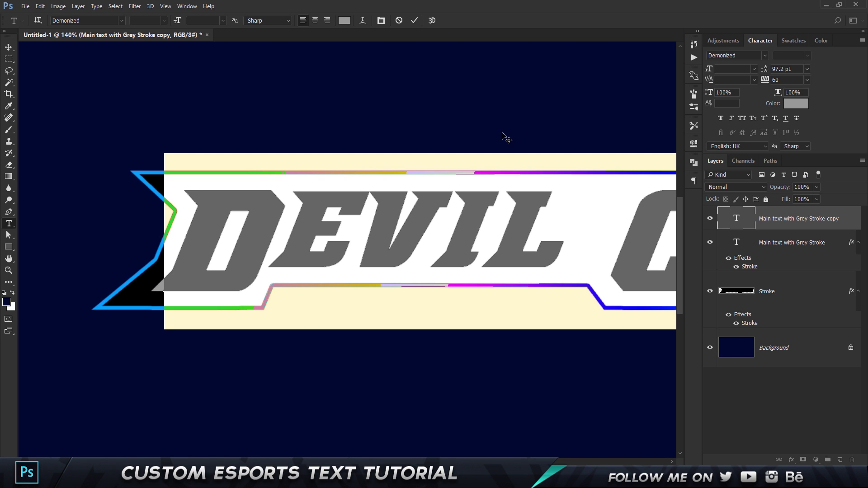
left_click(8, 47)
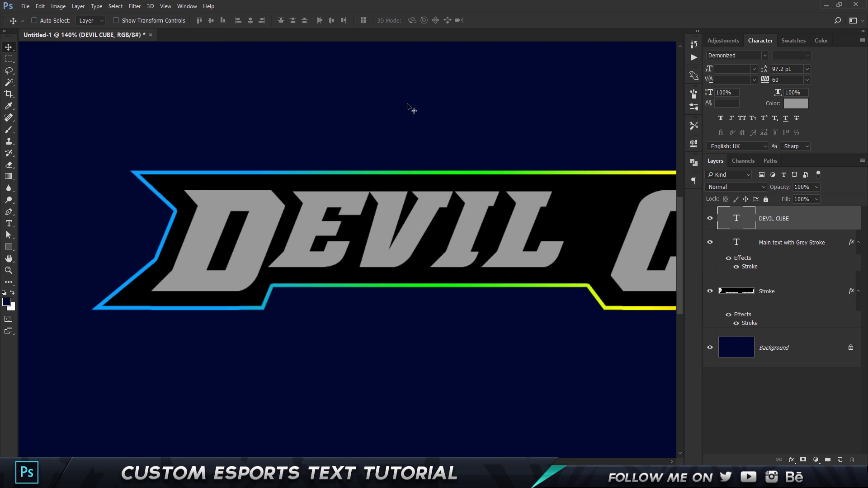
scroll(446, 156, "down", 3)
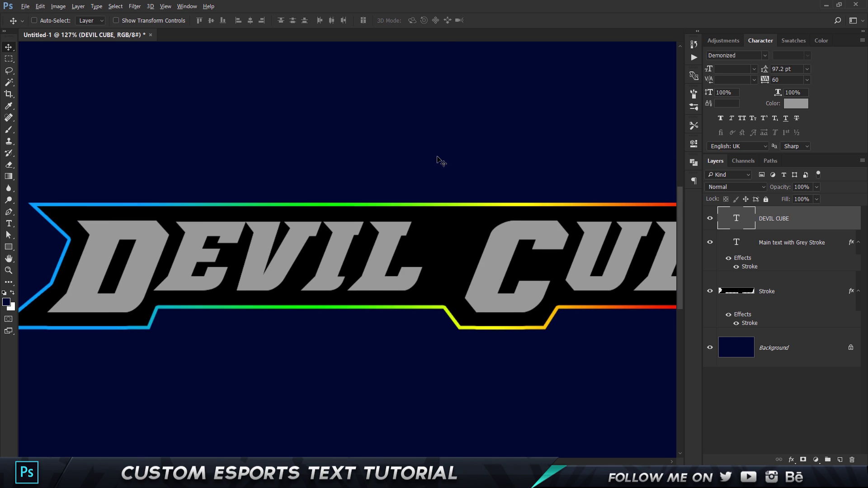
Rasterize the grey DEVIL CUBE type layer.
right_click(815, 222)
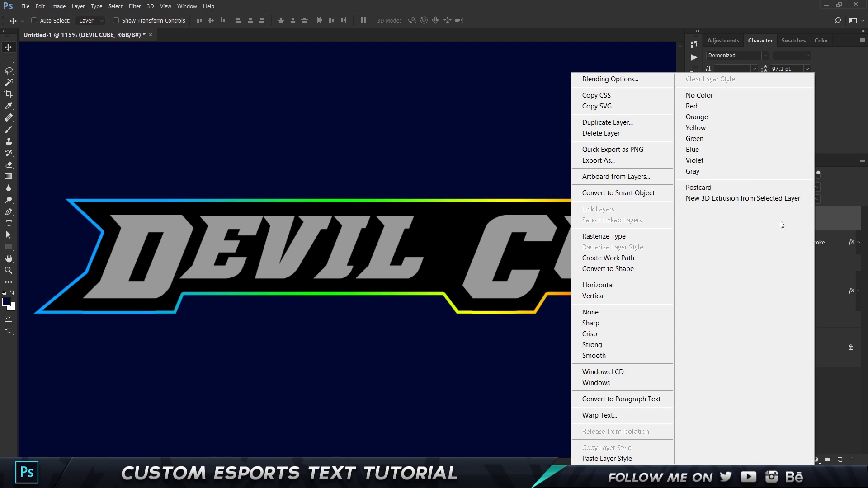
left_click(623, 235)
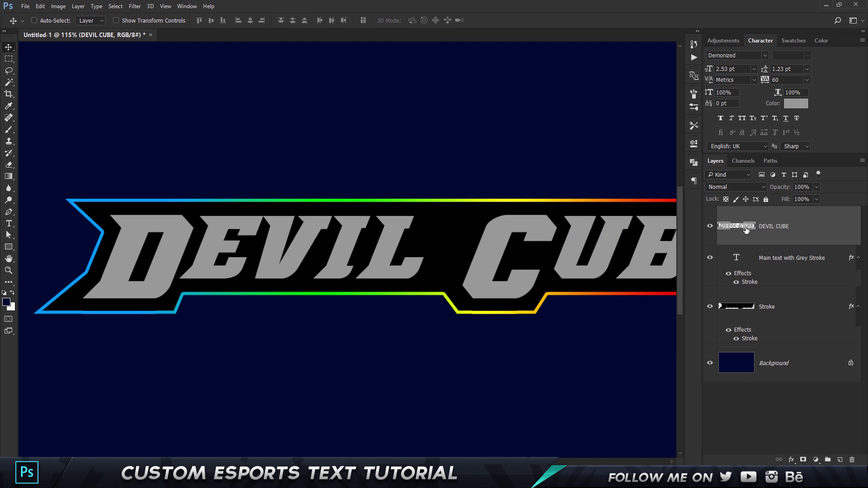
scroll(435, 177, "down", 3)
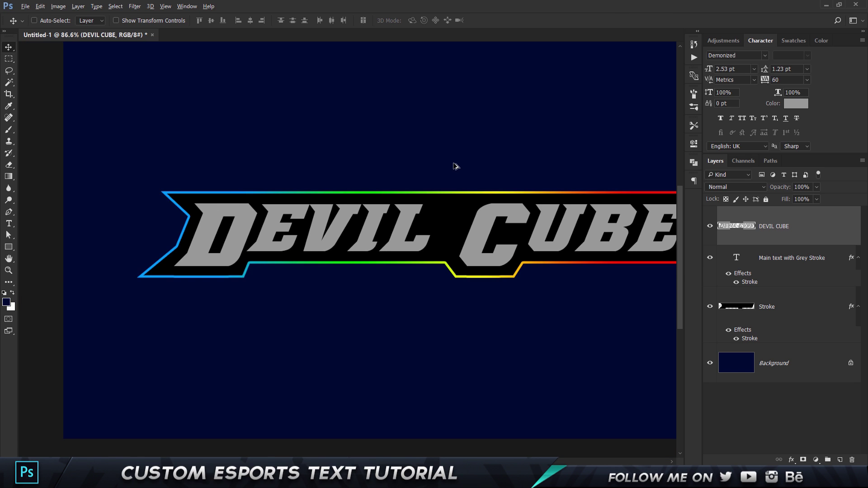
left_click_drag(456, 166, 413, 151)
Draw a closed zig-zag pen path across the lower letters and convert it to a selection.
key("p")
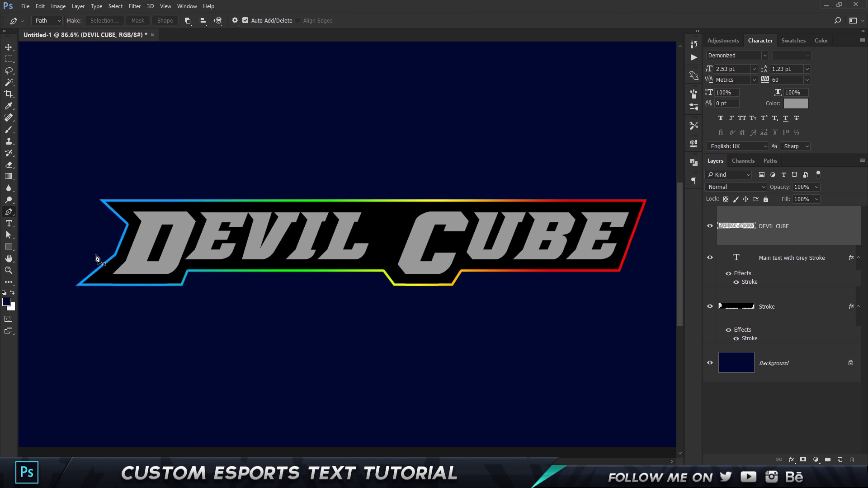
left_click(61, 303)
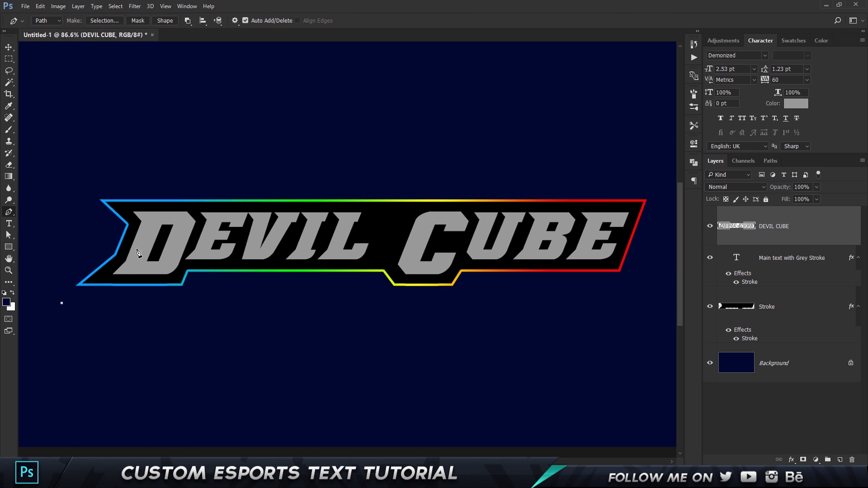
left_click(165, 313)
left_click(214, 236)
left_click(235, 297)
left_click(280, 220)
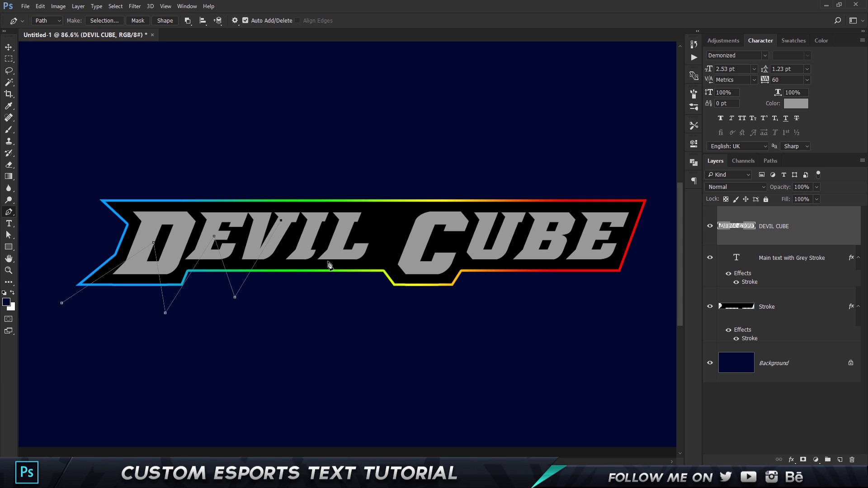
left_click(259, 335)
left_click(317, 240)
left_click(327, 324)
left_click(381, 229)
left_click(402, 329)
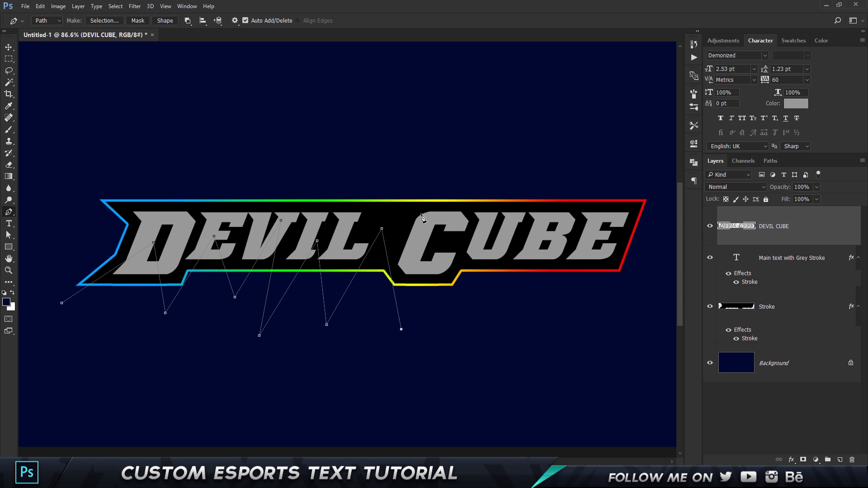
left_click(460, 216)
left_click(499, 280)
left_click(545, 222)
left_click(587, 288)
left_click(624, 222)
left_click(653, 244)
left_click(653, 314)
left_click(188, 399)
left_click(64, 380)
left_click(62, 303)
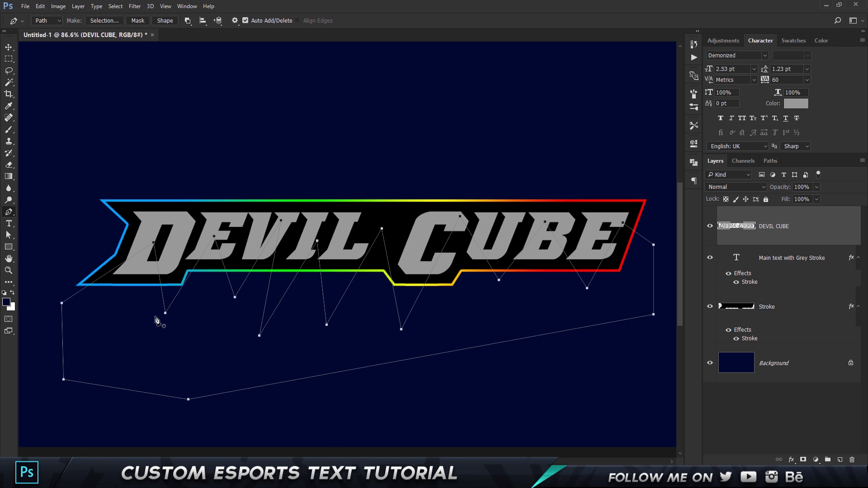
key("ctrl+Return")
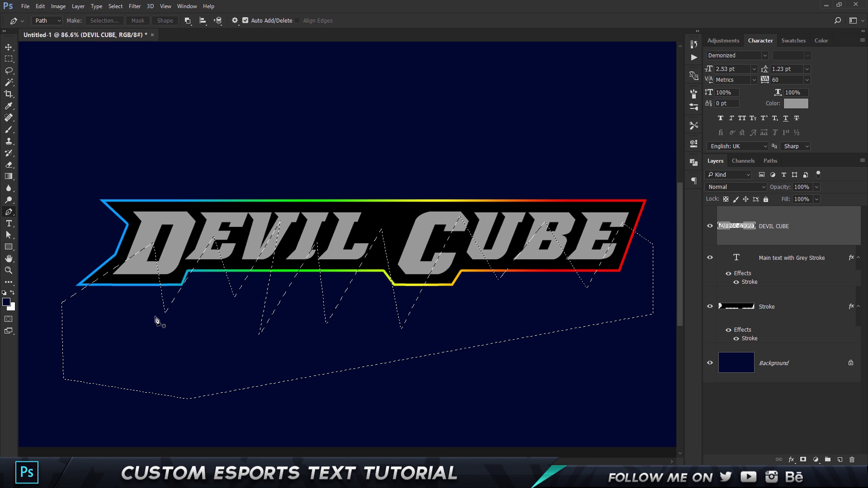
Invert the zig-zag selection, fill the upper letter areas with white, then deselect.
left_click(96, 7)
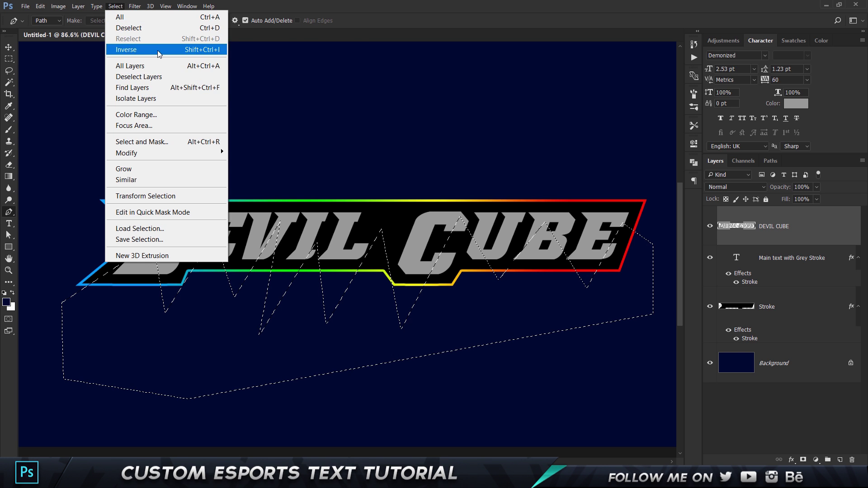
left_click(172, 50)
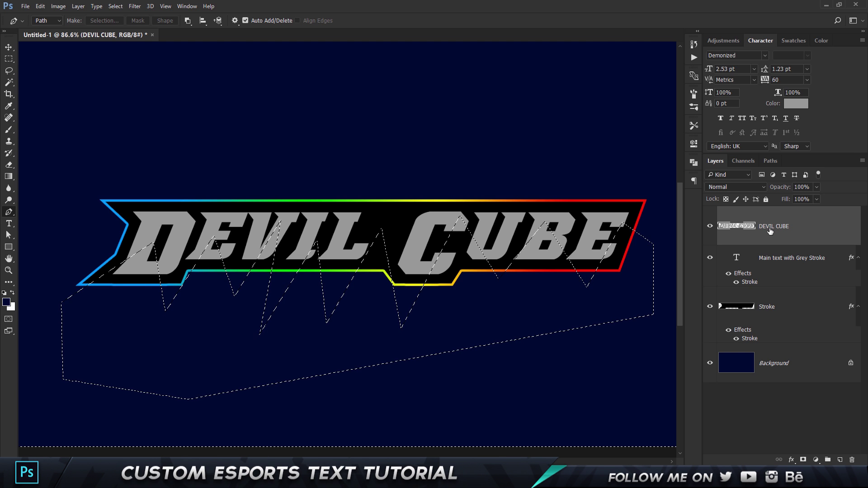
key("ctrl+shift+BackSpace")
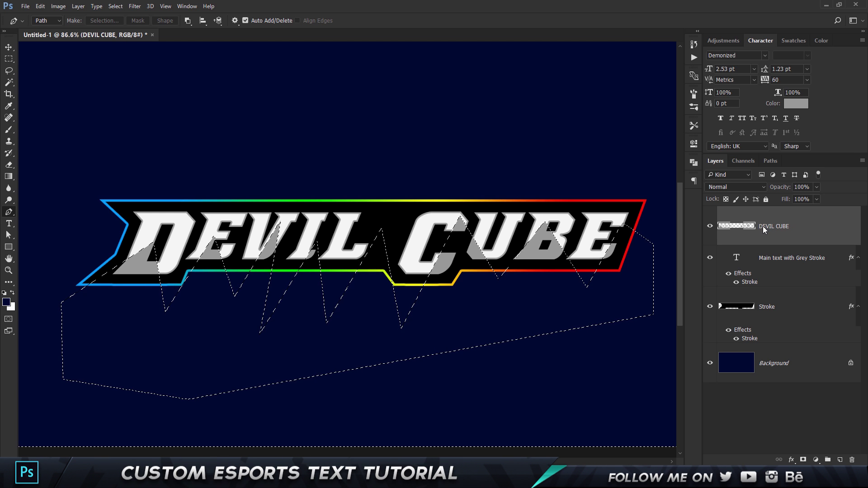
key("ctrl+d")
left_click(422, 249)
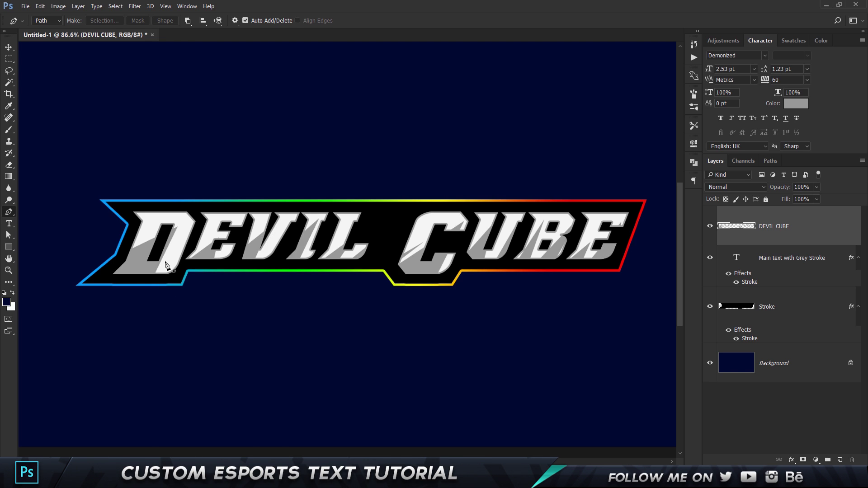
key("v")
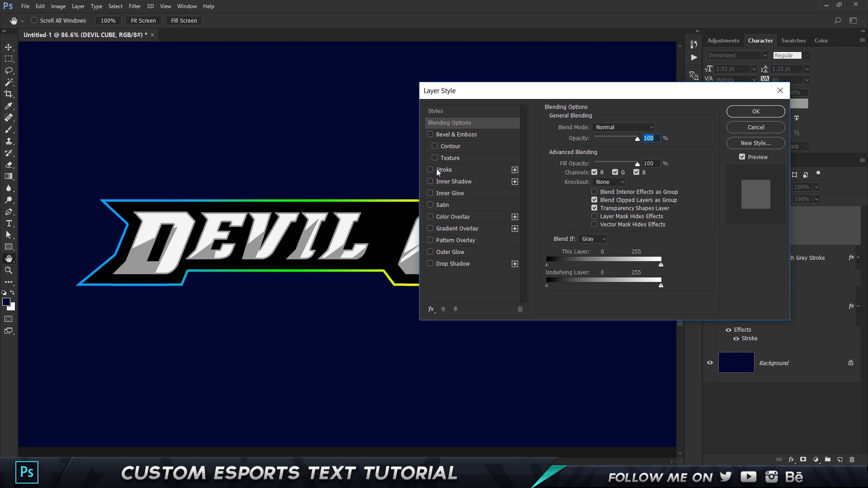
Add a 7 px inside stroke in #f5f5f5 to the DEVIL CUBE layer.
left_click(438, 172)
left_click(569, 199)
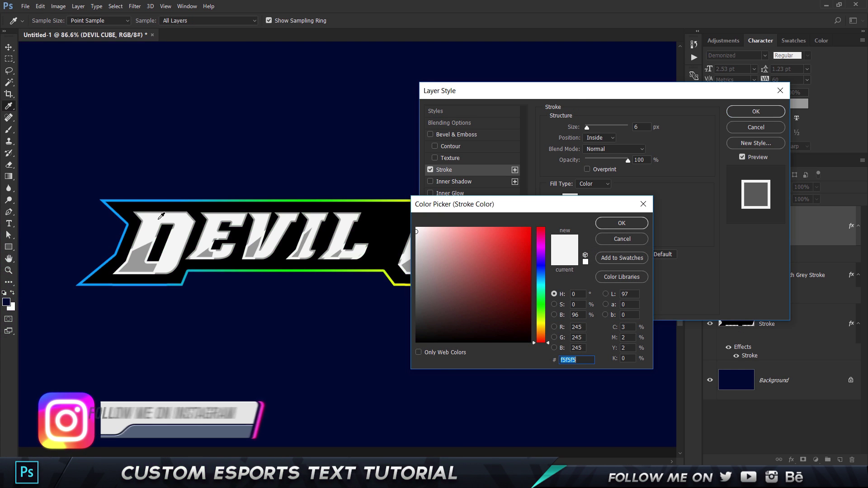
left_click(622, 224)
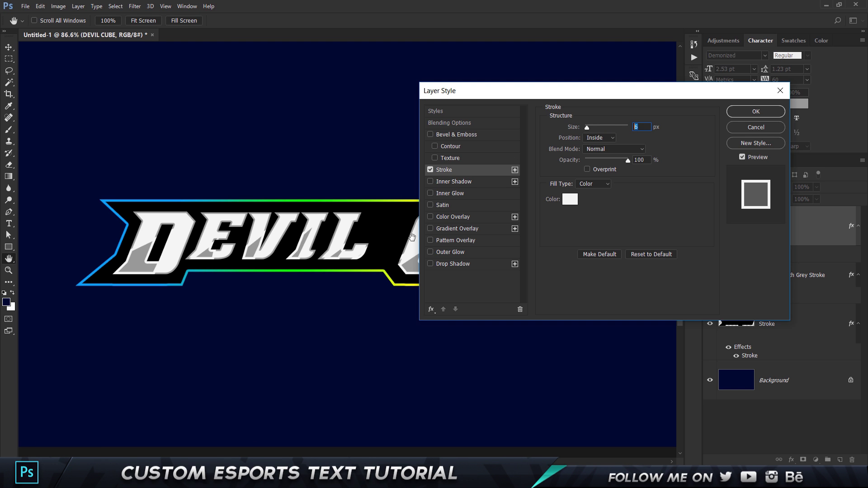
type("7")
left_click(756, 112)
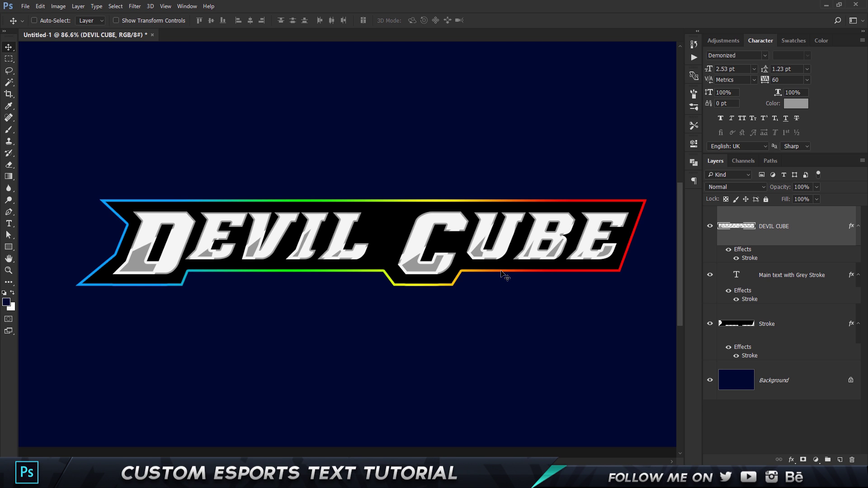
Clip DEVIL CUBE to the Main text with Grey Stroke layer and check the Voltron reference.
right_click(811, 222)
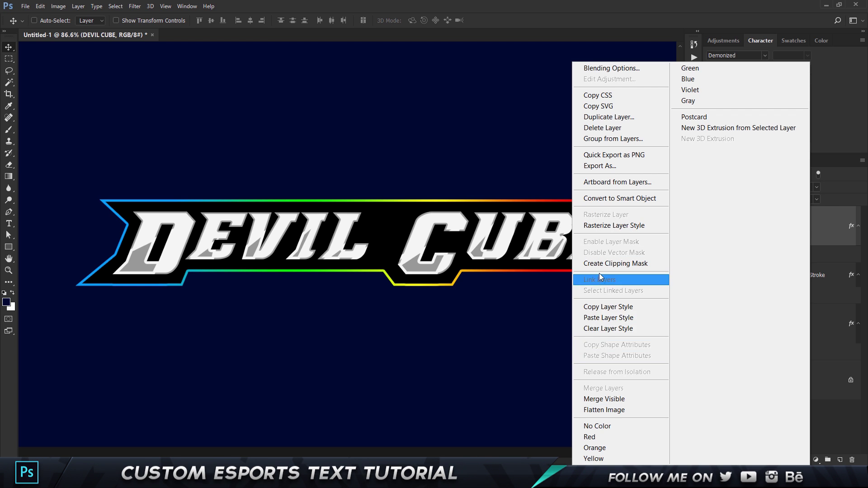
left_click(599, 261)
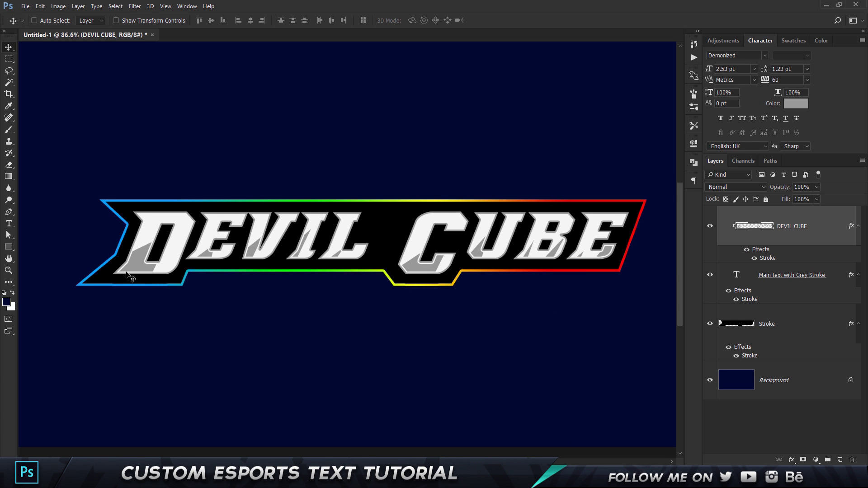
scroll(109, 262, "up", 3)
scroll(109, 262, "up", 1)
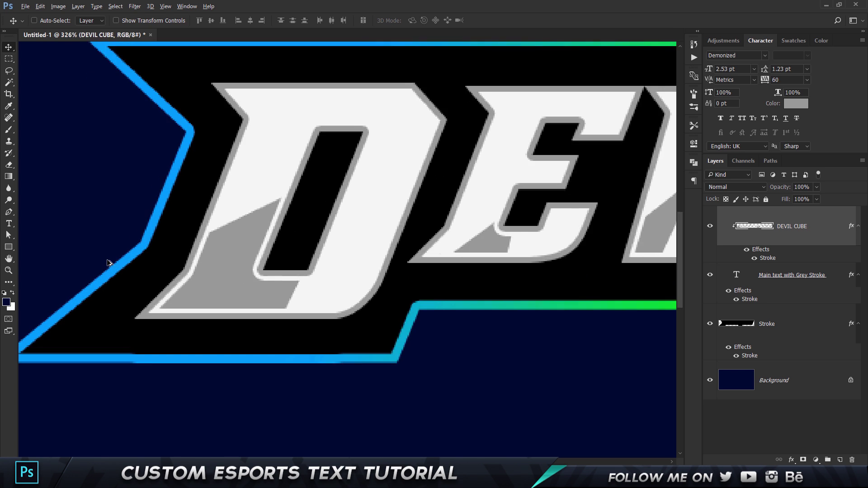
scroll(109, 262, "down", 3)
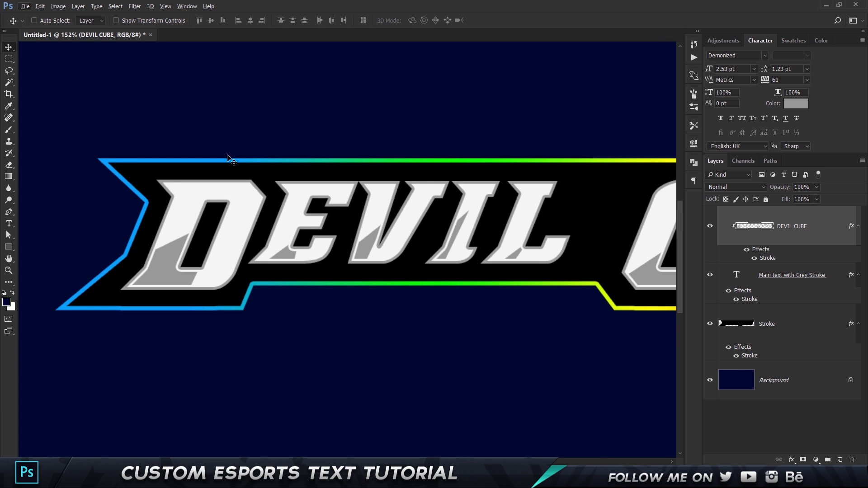
key("alt+Tab")
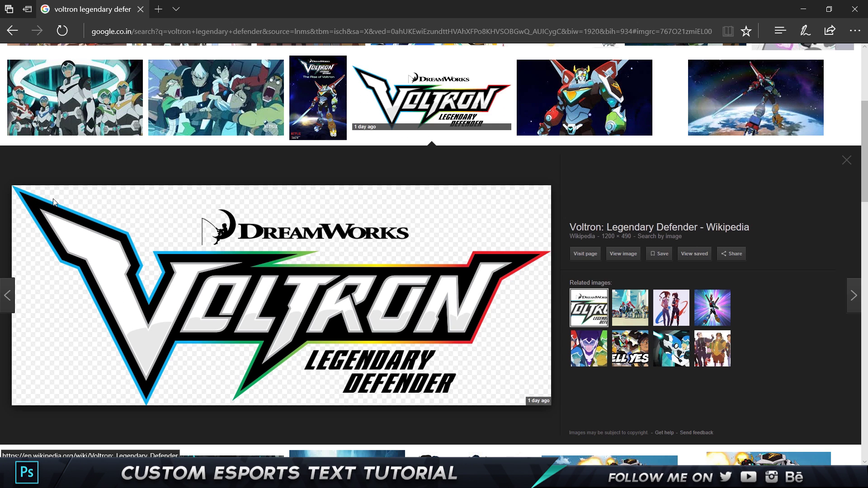
key("alt+Tab")
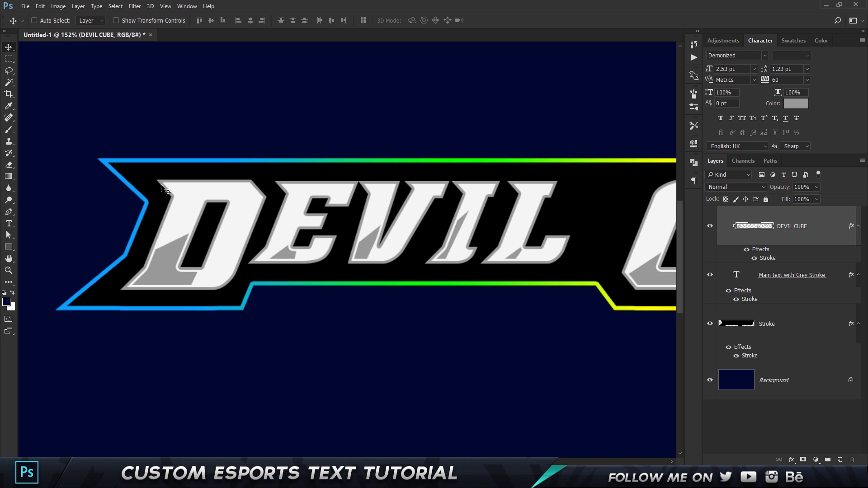
key("alt+Tab")
Reduce the DEVIL CUBE stroke size to 6 px and fit the canvas on screen.
key("h")
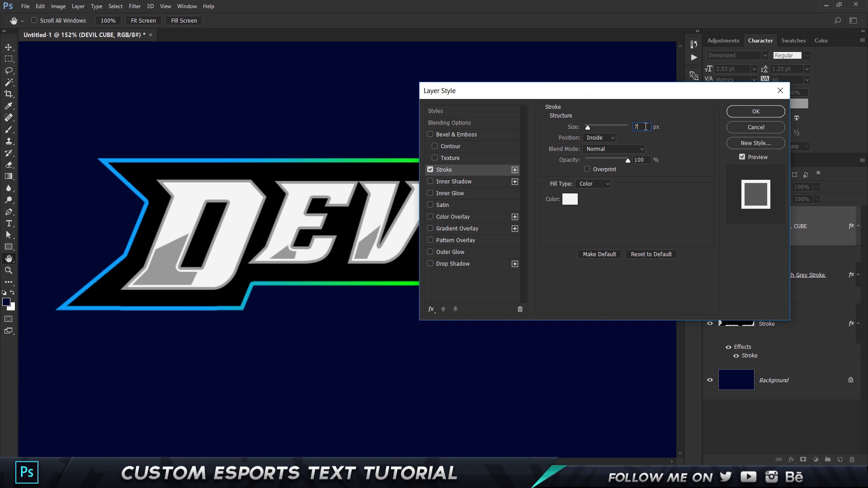
key("Down")
key("Down")
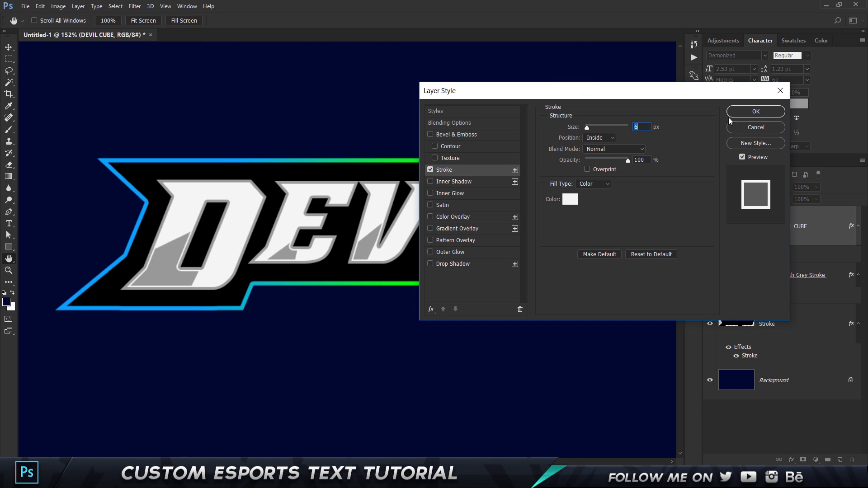
type("6")
left_click(756, 112)
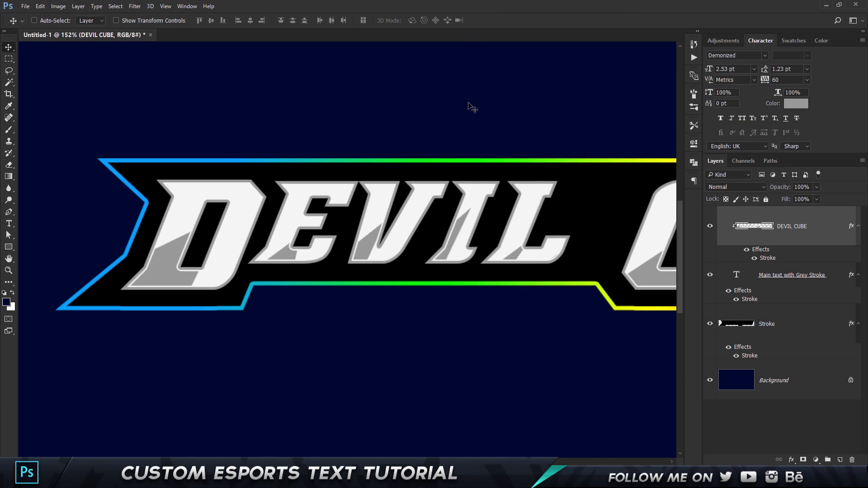
scroll(470, 107, "down", 1)
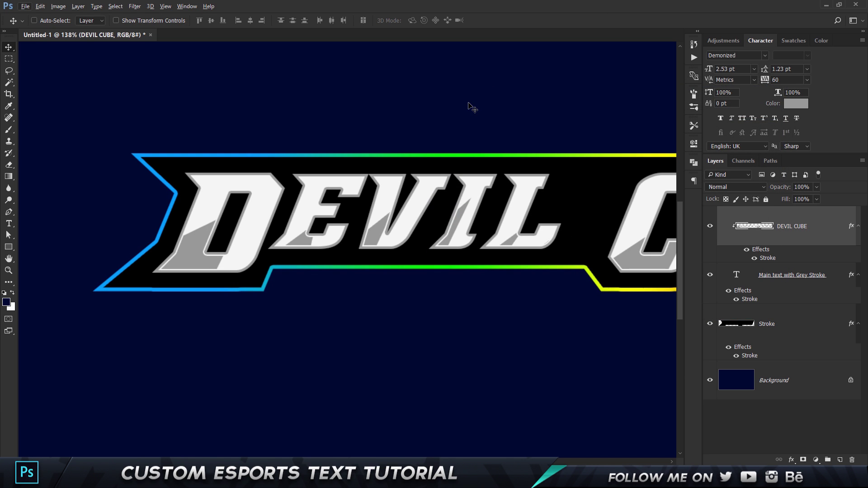
key("ctrl+0")
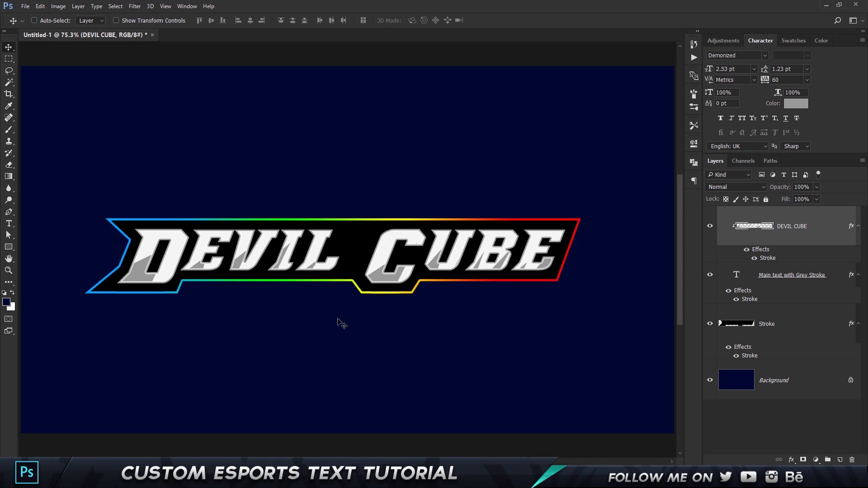